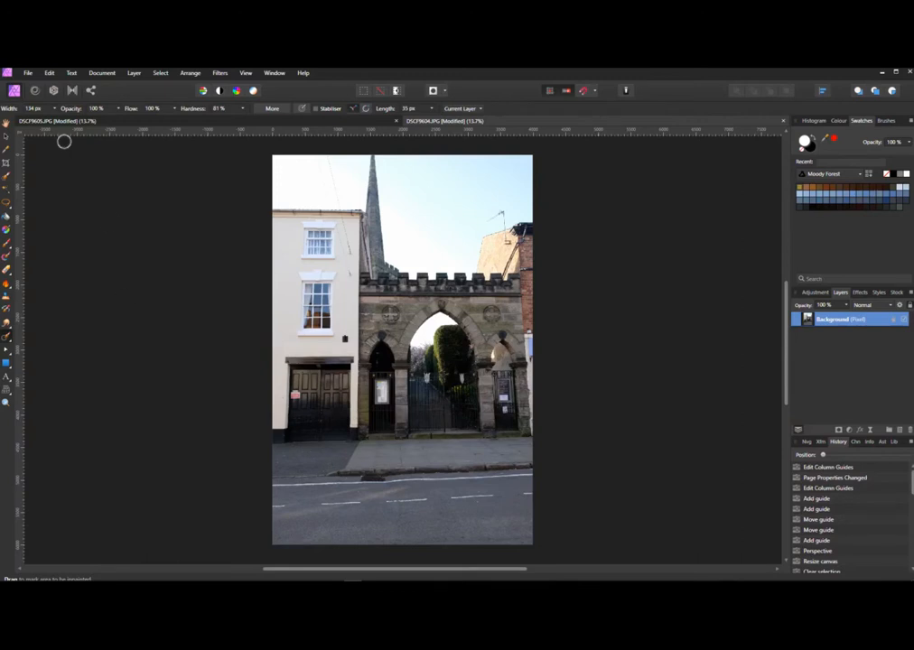
# Add vertical guides at about 400 px and 3750 px and a horizontal guide at about 5080 px on DSCF9604.JPG
pyautogui.click(6, 121)
pyautogui.moveTo(19, 210); pyautogui.dragTo(299, 201)
pyautogui.moveTo(401, 133); pyautogui.dragTo(398, 485)
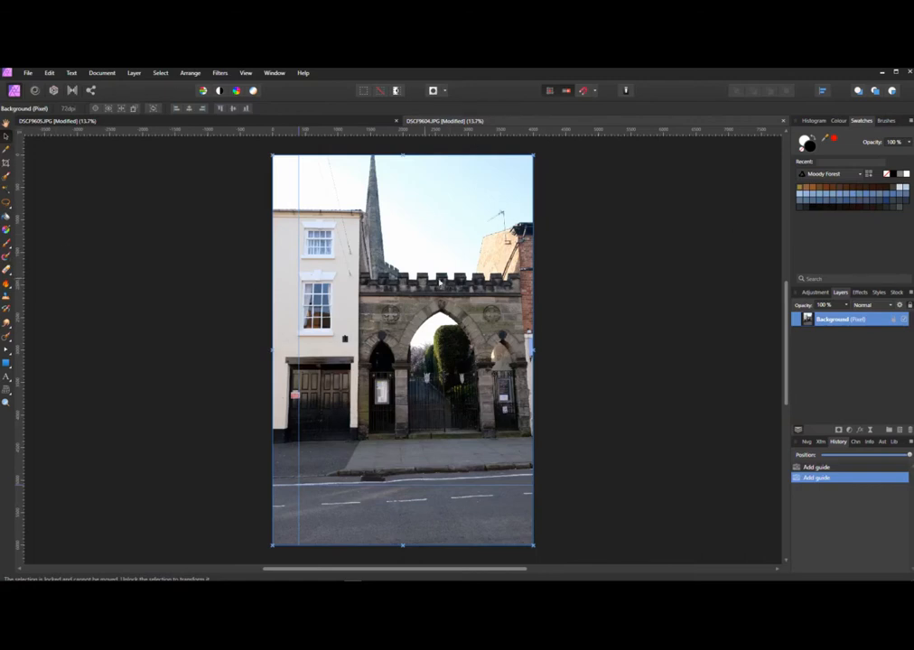
pyautogui.moveTo(16, 232); pyautogui.dragTo(517, 271)
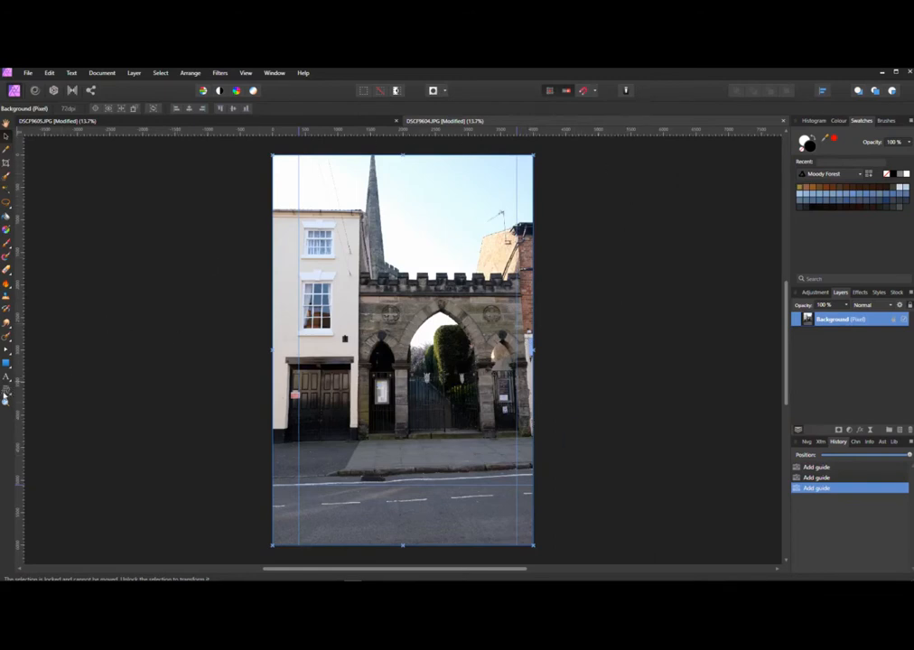
# Start a single-plane Perspective correction and pull both upper corners of the photo outward and slightly down to straighten the verticals
pyautogui.moveTo(6, 391); pyautogui.dragTo(23, 402)
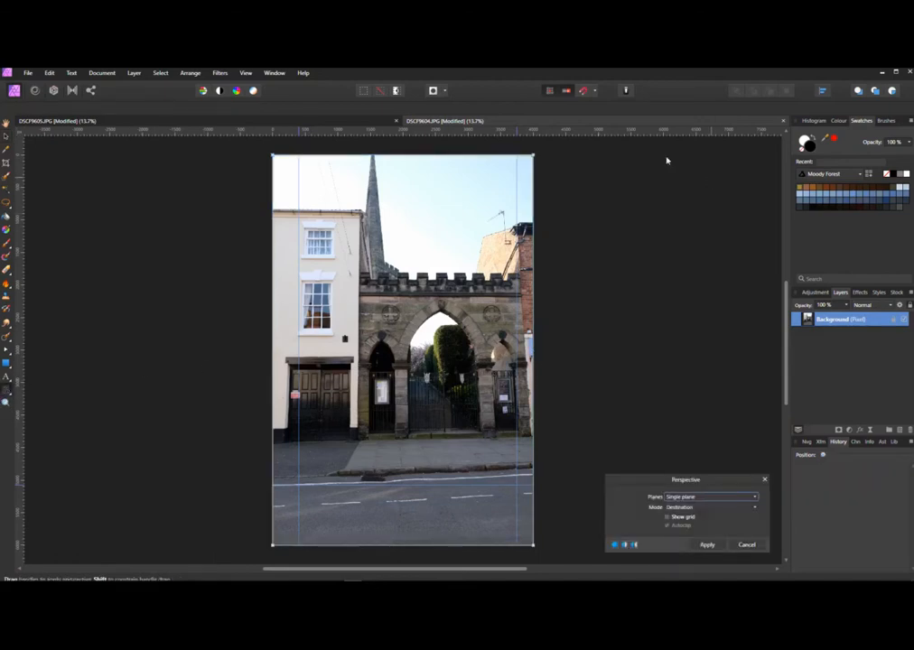
pyautogui.moveTo(533, 157)
pyautogui.mouseDown()
pyautogui.moveTo(552, 167)
pyautogui.moveTo(551, 160)
pyautogui.mouseUp()
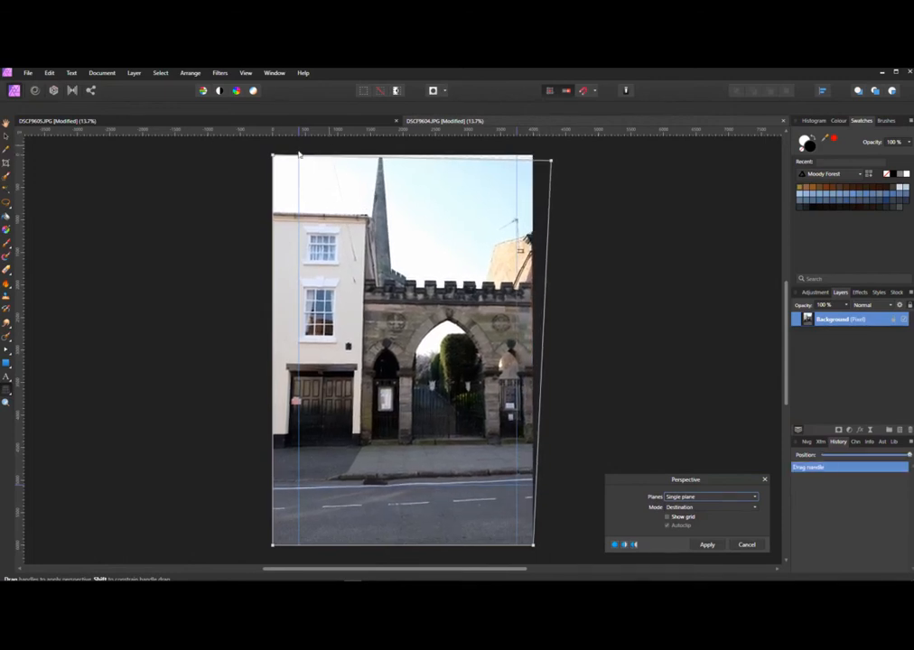
pyautogui.moveTo(269, 157); pyautogui.dragTo(259, 163)
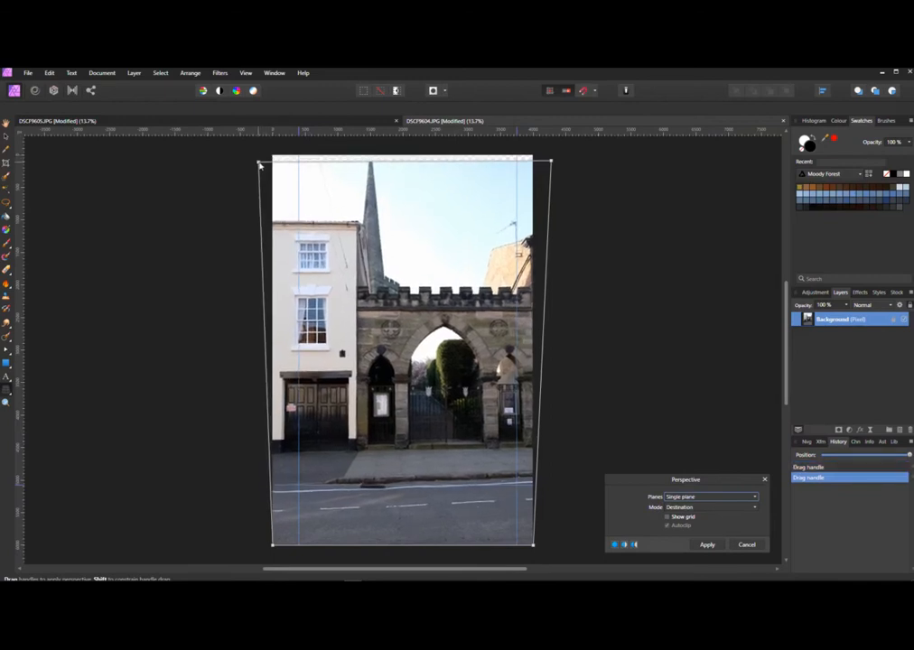
# Show the document grid, raise the photo's upper-right perspective corner slightly, and pull its lower-right corner down to level the road lines
pyautogui.click(246, 72)
pyautogui.click(202, 144)
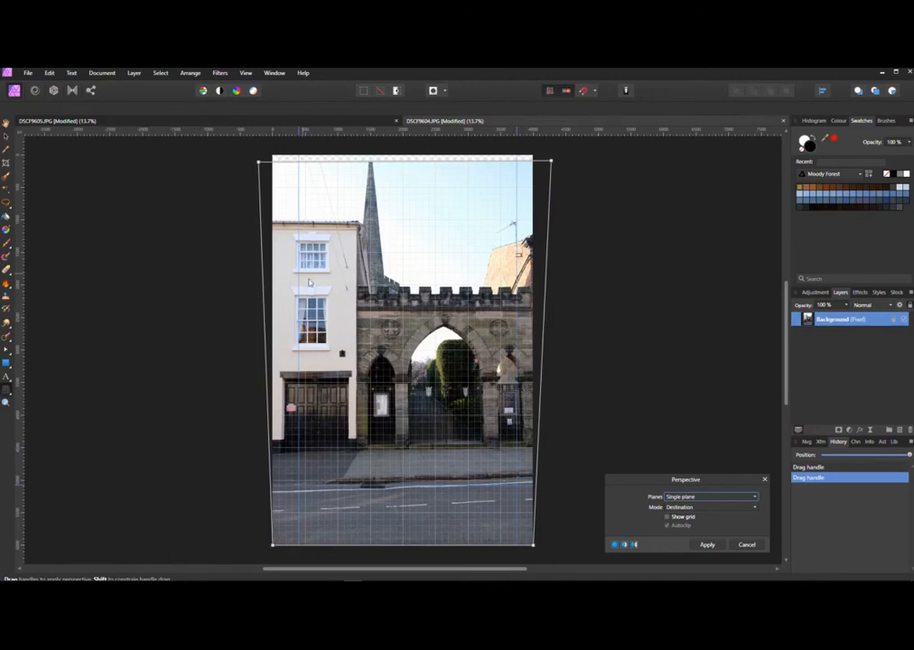
pyautogui.moveTo(551, 161); pyautogui.dragTo(553, 157)
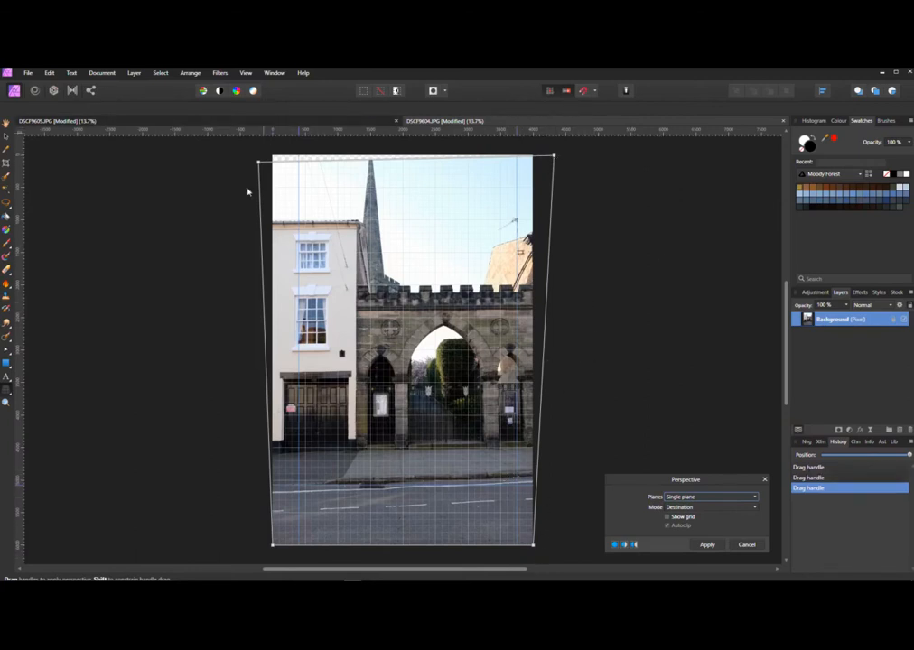
pyautogui.moveTo(533, 548); pyautogui.dragTo(533, 560)
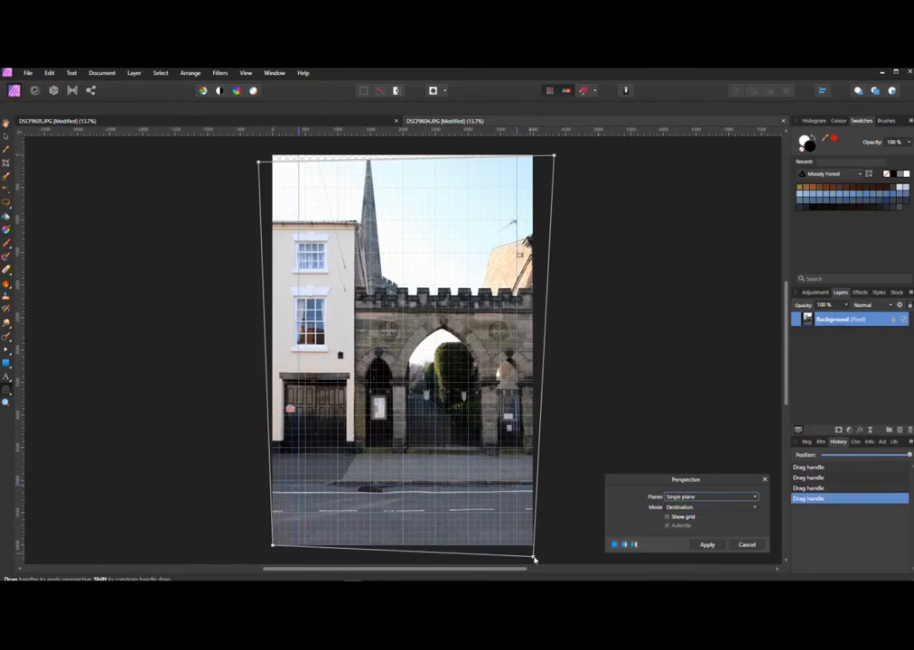
pyautogui.moveTo(534, 561); pyautogui.dragTo(534, 560)
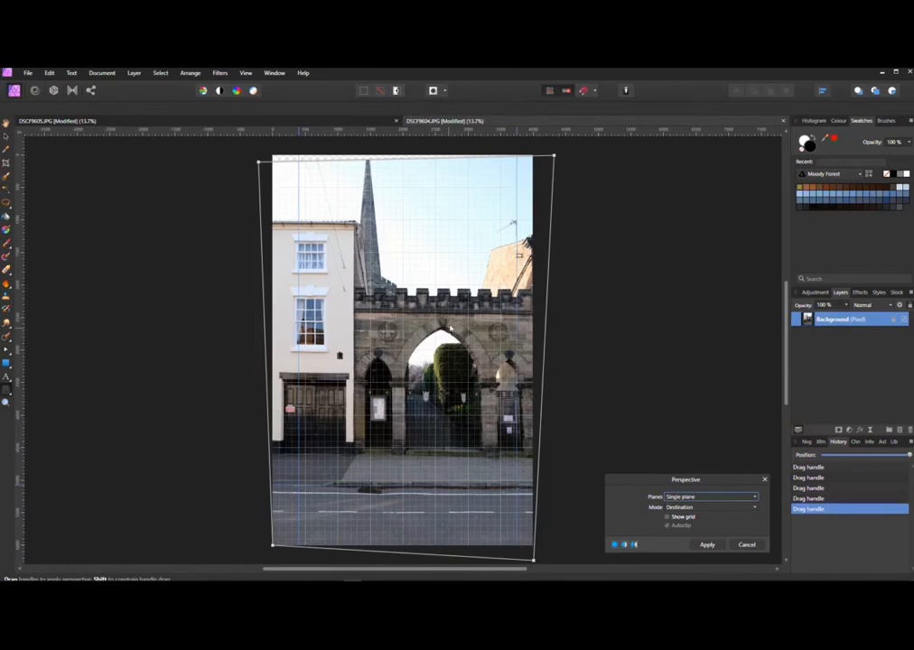
# Fine-tune both upper perspective corners against the grid until the buildings look square, and apply the perspective correction
pyautogui.moveTo(554, 157); pyautogui.dragTo(554, 152)
pyautogui.moveTo(259, 162); pyautogui.dragTo(258, 158)
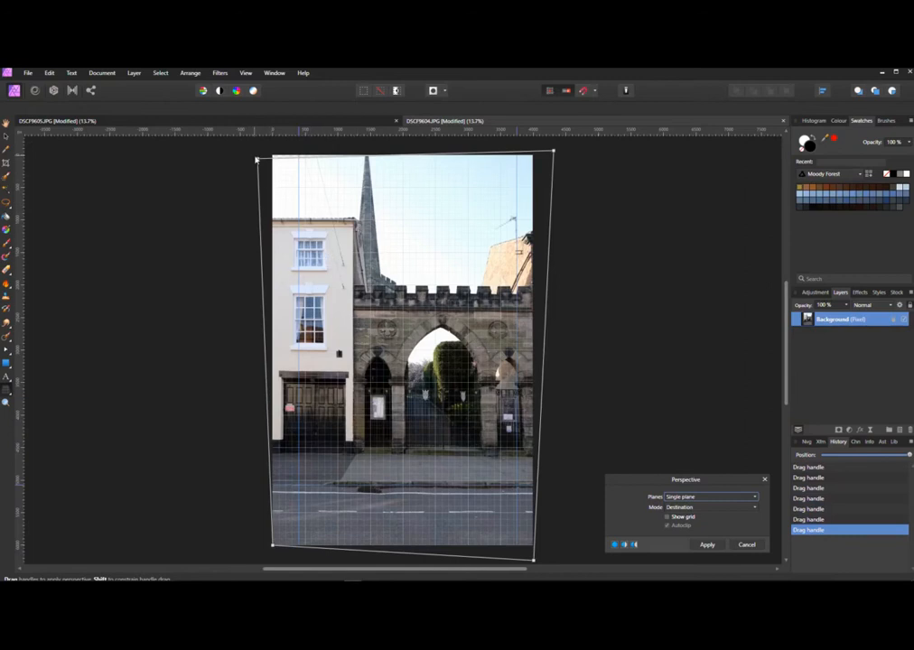
pyautogui.moveTo(255, 160); pyautogui.dragTo(255, 157)
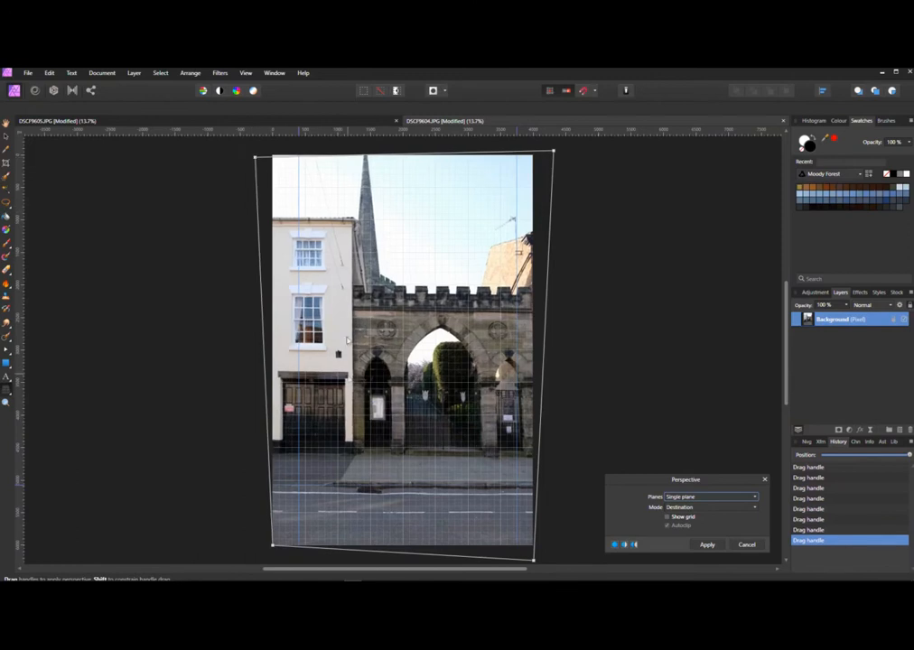
pyautogui.moveTo(255, 158); pyautogui.dragTo(257, 157)
pyautogui.moveTo(551, 158); pyautogui.dragTo(557, 150)
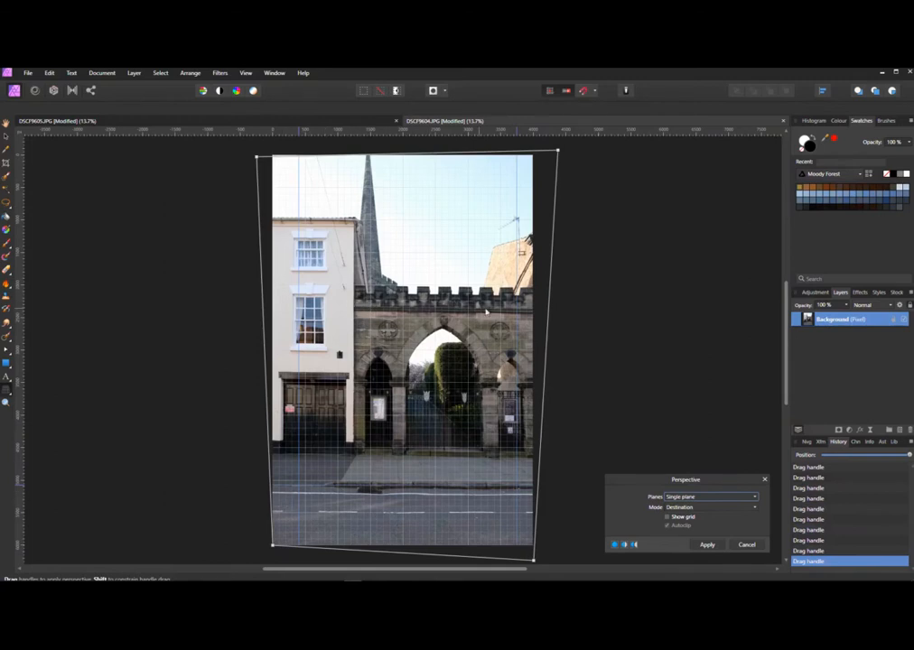
pyautogui.moveTo(558, 151); pyautogui.dragTo(558, 149)
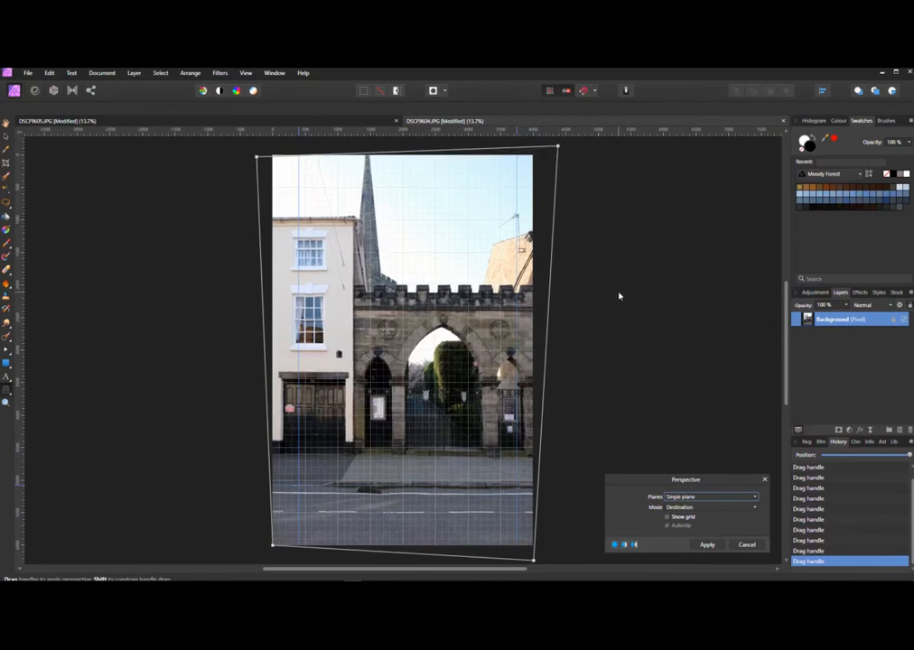
pyautogui.click(706, 544)
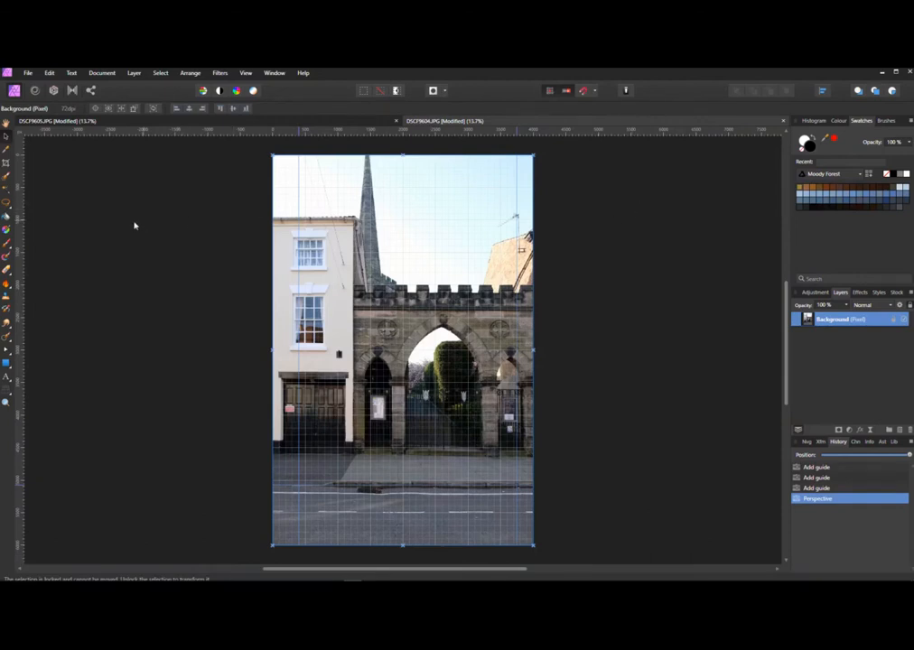
# Resize the canvas to 8000 × 6000 px with the aspect ratio unlocked, anchored so the empty space extends to the photo's left
pyautogui.click(102, 74)
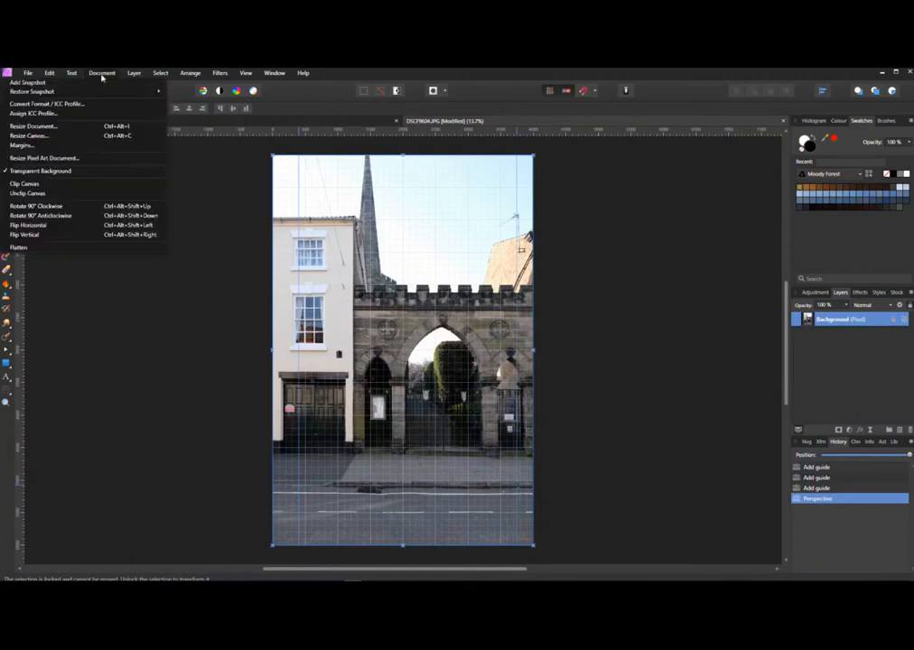
pyautogui.click(68, 137)
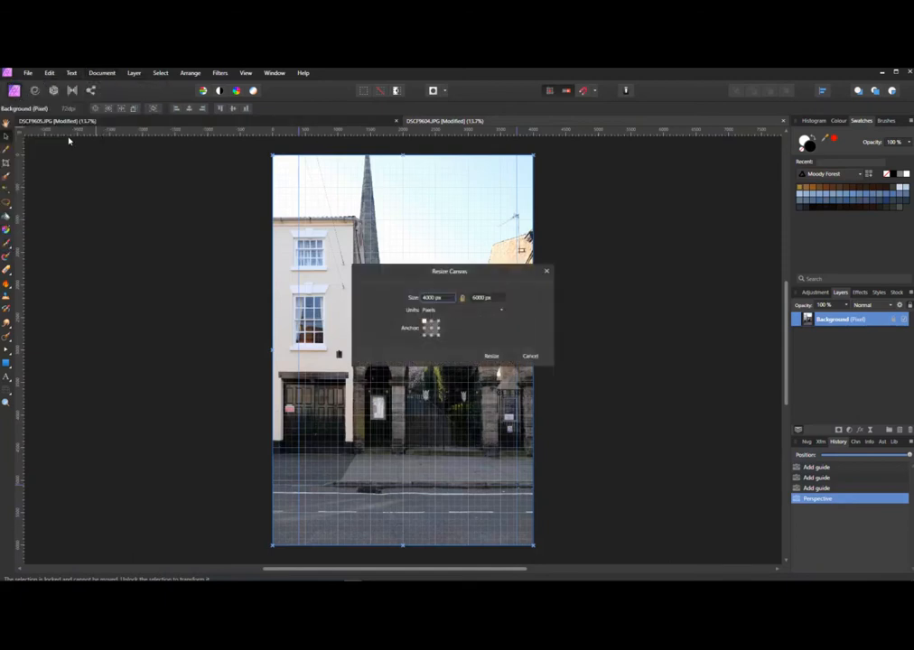
pyautogui.click(463, 298)
pyautogui.click(431, 297)
pyautogui.write('6000')
pyautogui.press('Tab')
pyautogui.click(491, 357)
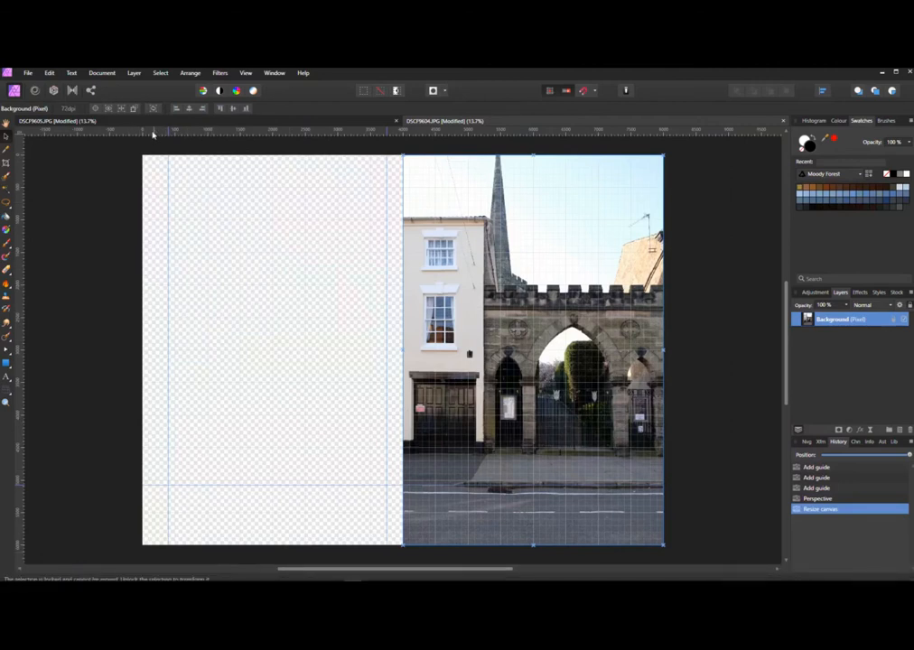
# Copy the entire DSCF9605.JPG image and paste it into the DSCF9604.JPG document
pyautogui.press('h')
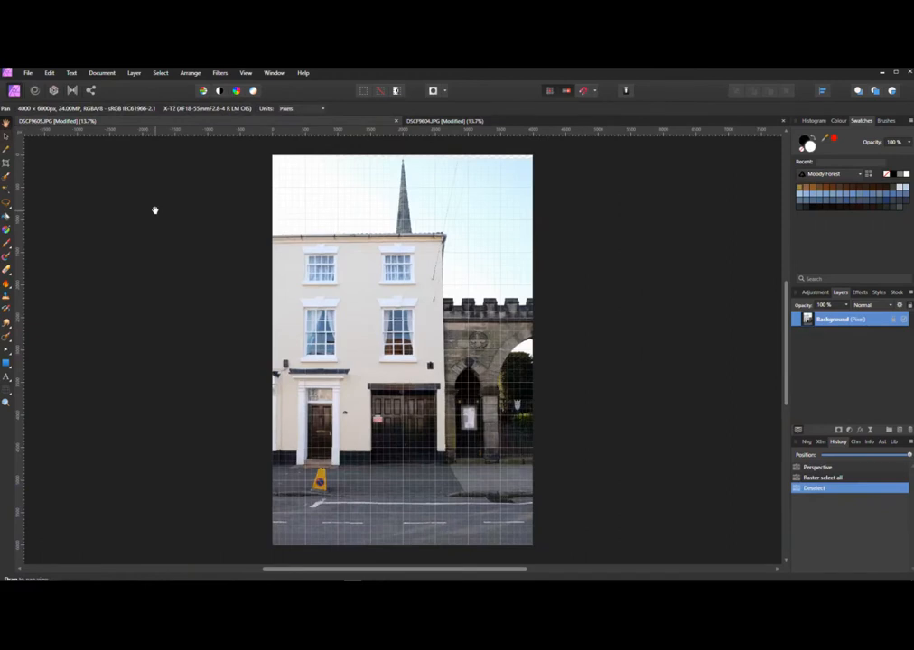
pyautogui.click(159, 73)
pyautogui.click(135, 82)
pyautogui.click(49, 72)
pyautogui.click(43, 115)
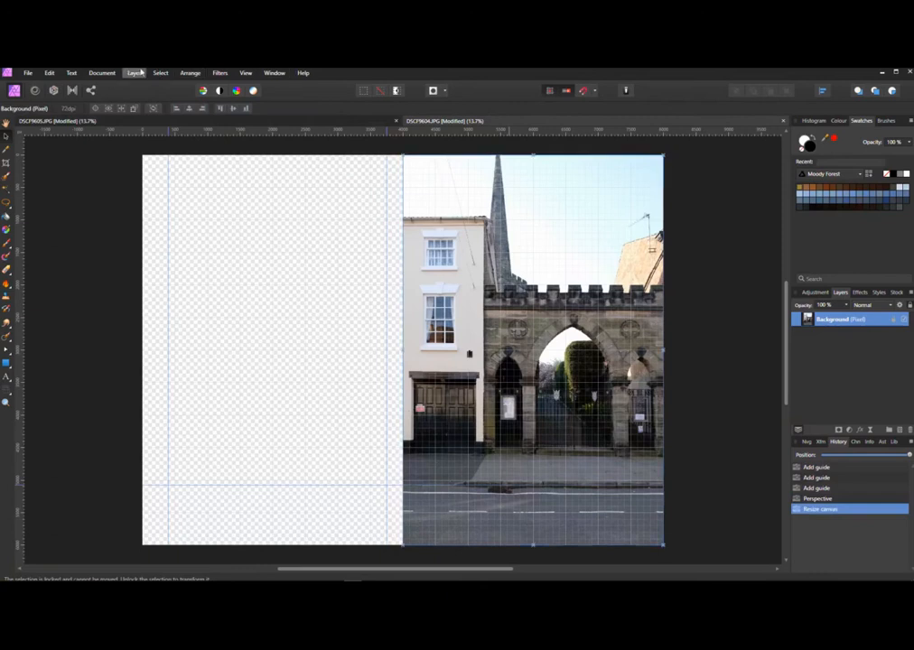
pyautogui.click(48, 72)
pyautogui.click(46, 135)
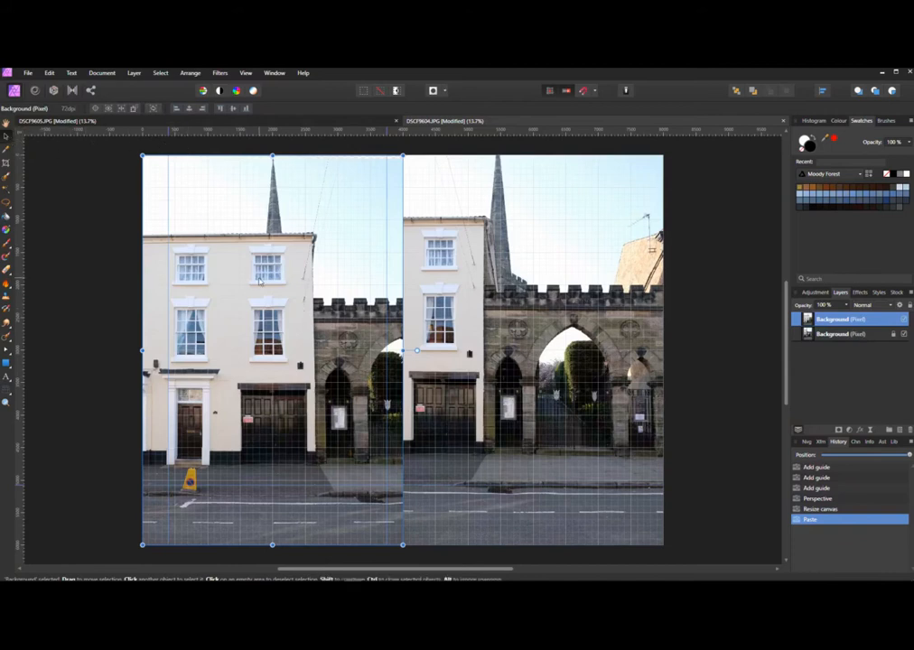
# Set the pasted layer's opacity to 60% and move it over the first photo so the shared house windows and garage door overlap
pyautogui.click(846, 306)
pyautogui.moveTo(848, 315); pyautogui.dragTo(821, 317)
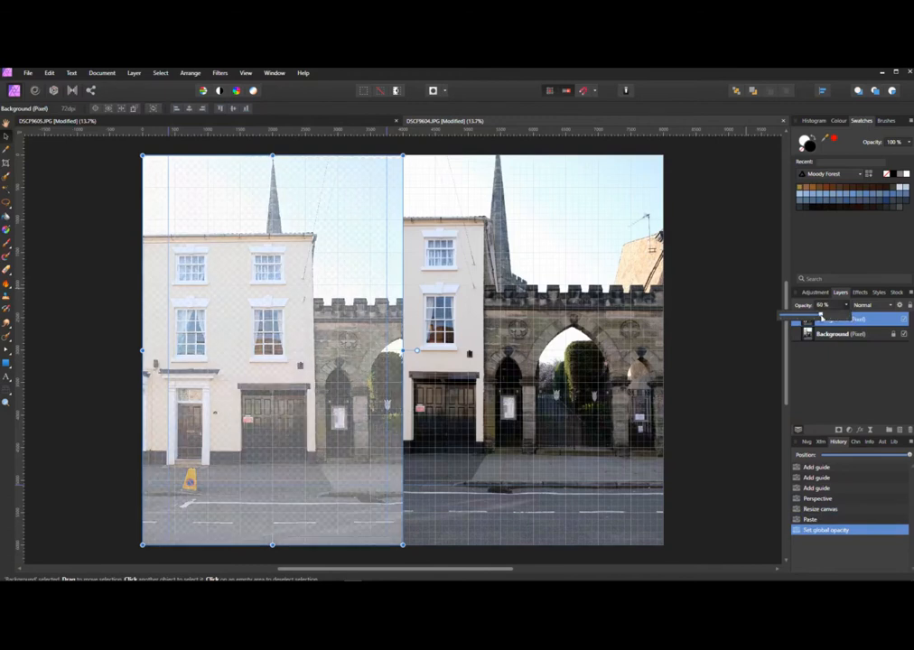
pyautogui.moveTo(360, 329); pyautogui.dragTo(517, 312)
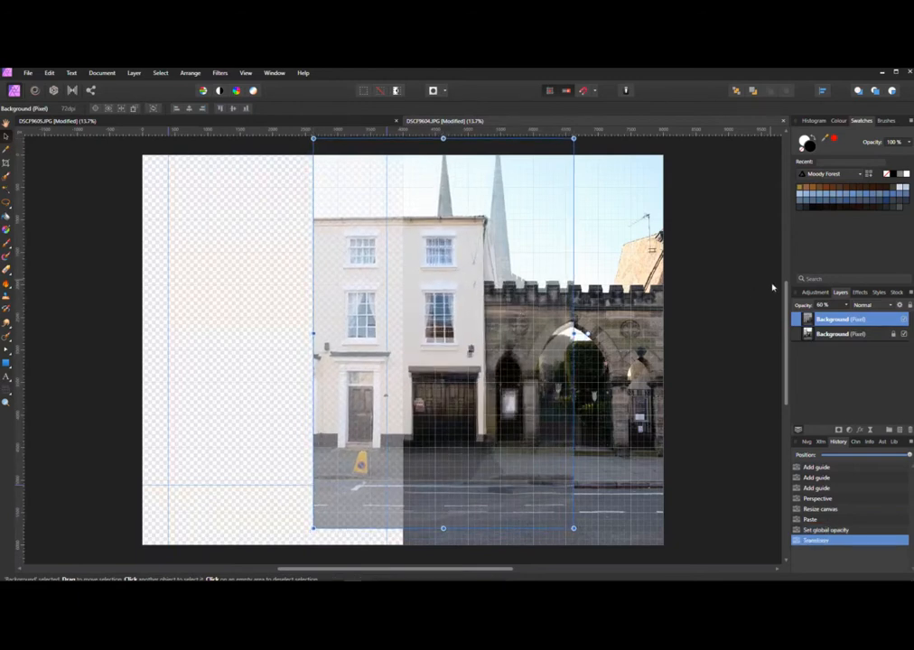
# Restore the pasted layer's opacity to 100% and set its blend mode to Difference
pyautogui.moveTo(844, 308); pyautogui.dragTo(874, 326)
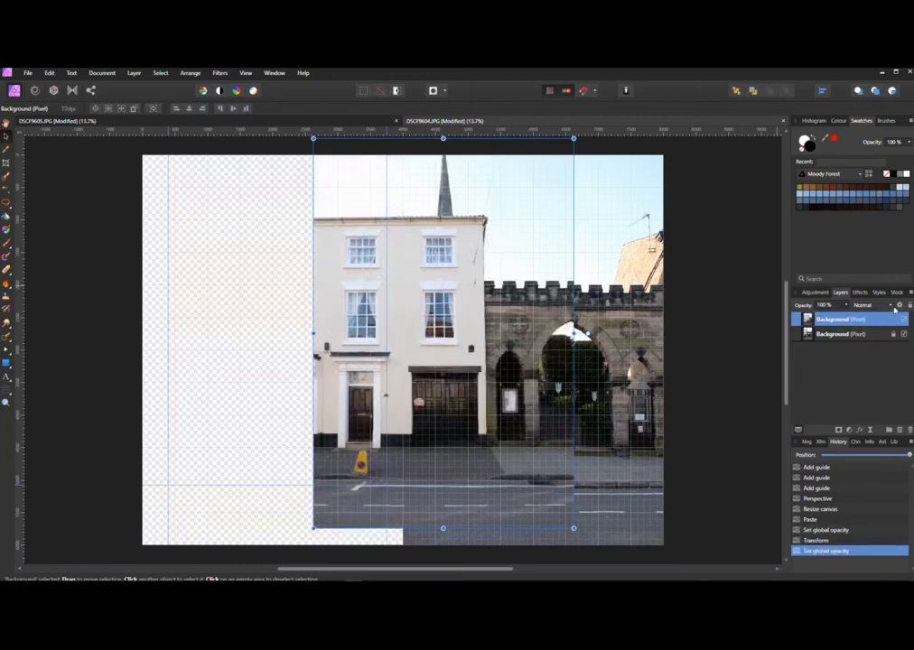
pyautogui.click(892, 305)
pyautogui.scroll(-3, 866, 361)
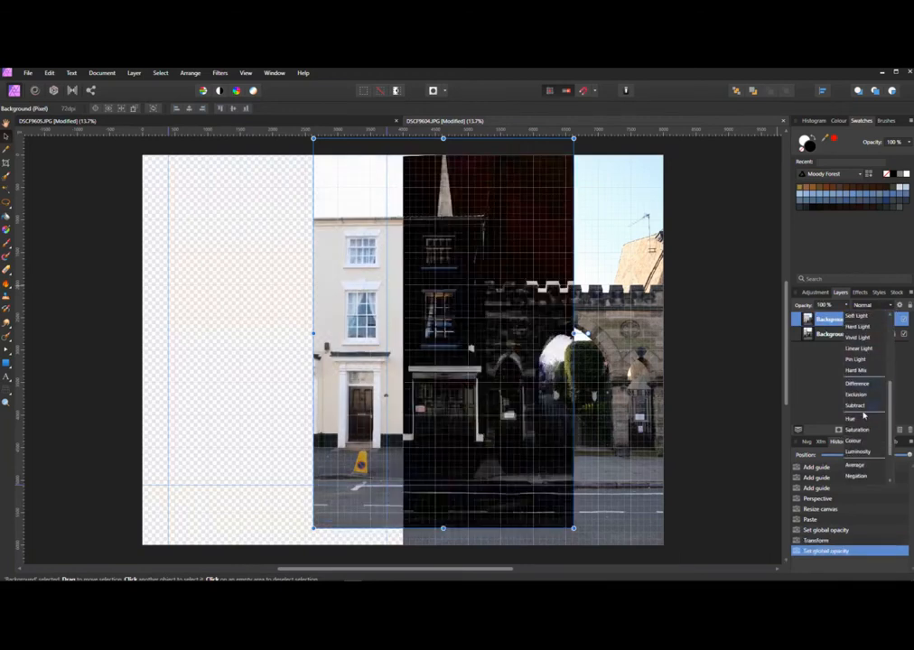
pyautogui.click(860, 387)
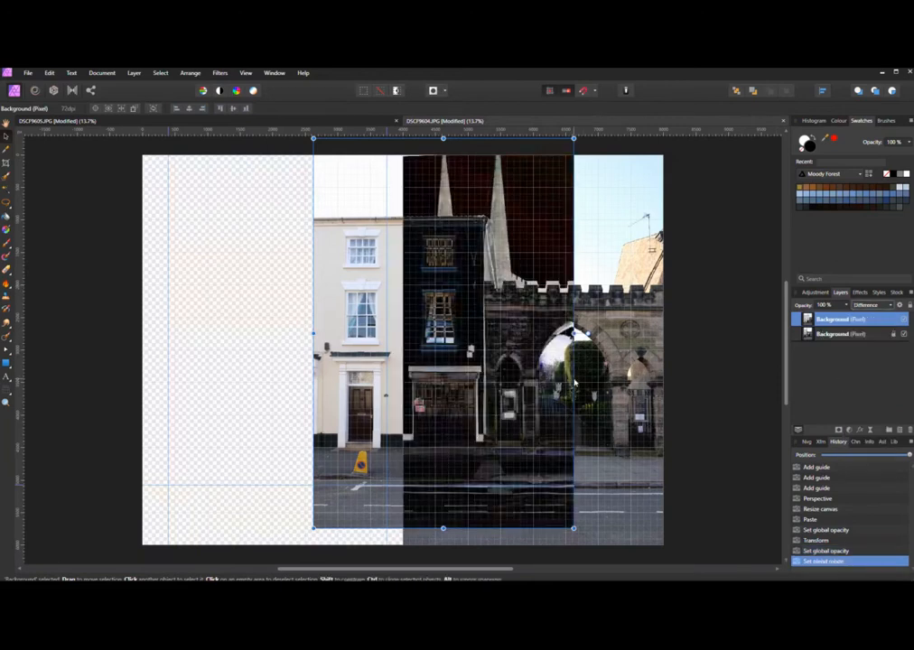
# Nudge the pasted layer until its overlapping details align with the photo beneath, and set its blend mode back to Normal
pyautogui.moveTo(513, 365); pyautogui.dragTo(507, 371)
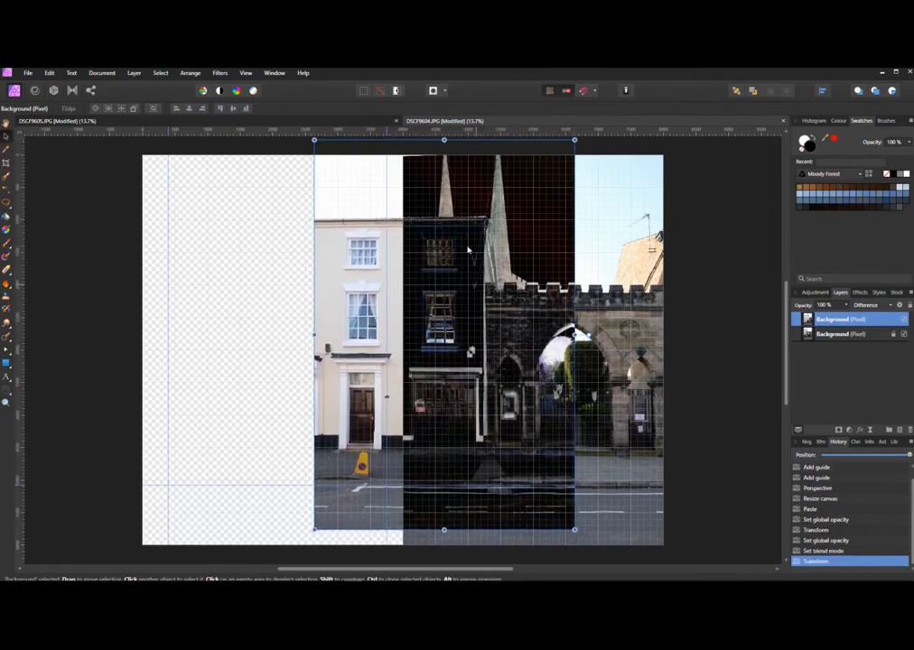
pyautogui.moveTo(506, 368); pyautogui.dragTo(476, 310)
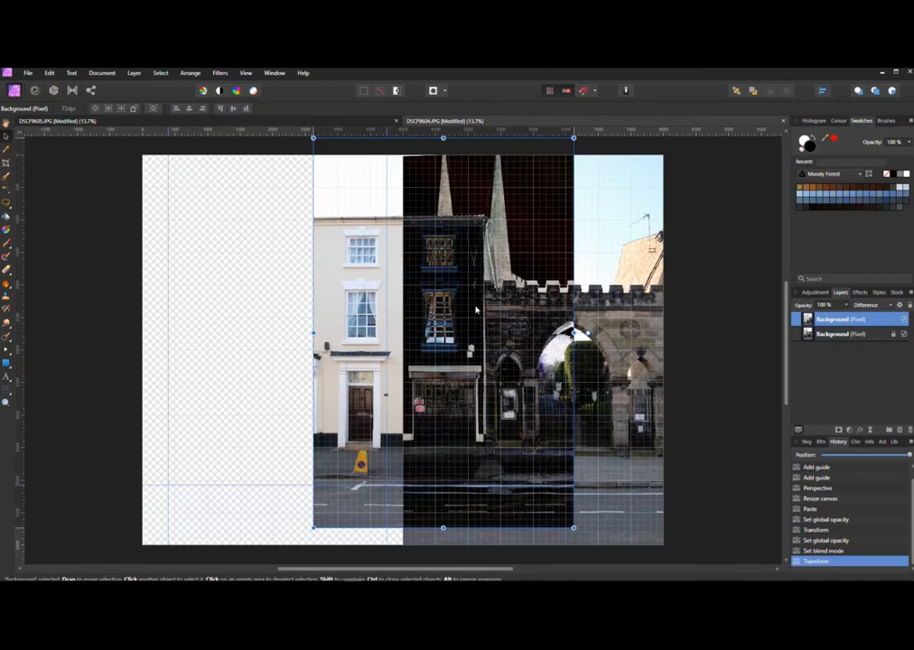
pyautogui.moveTo(476, 310); pyautogui.dragTo(476, 310)
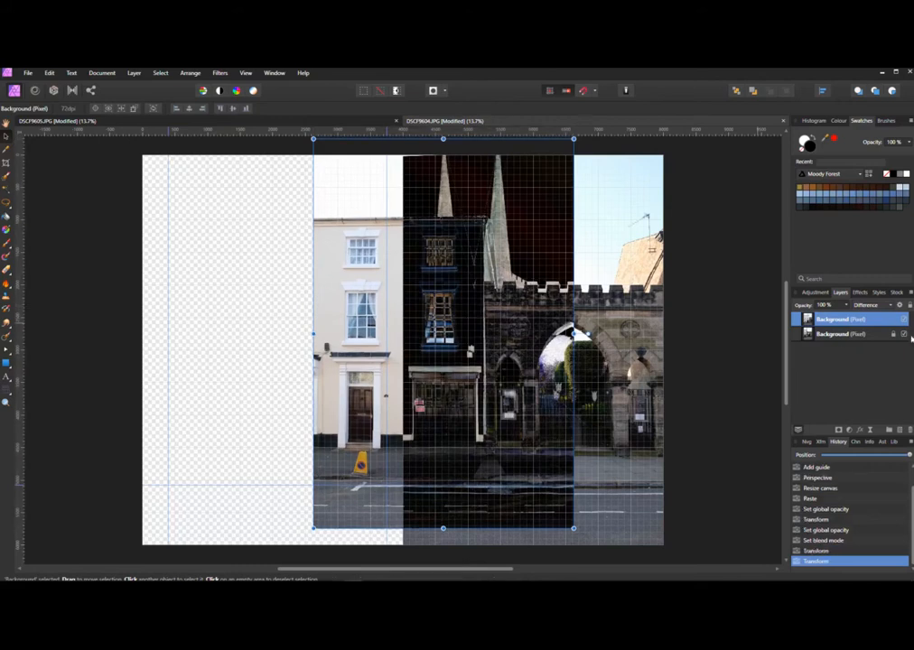
pyautogui.click(884, 307)
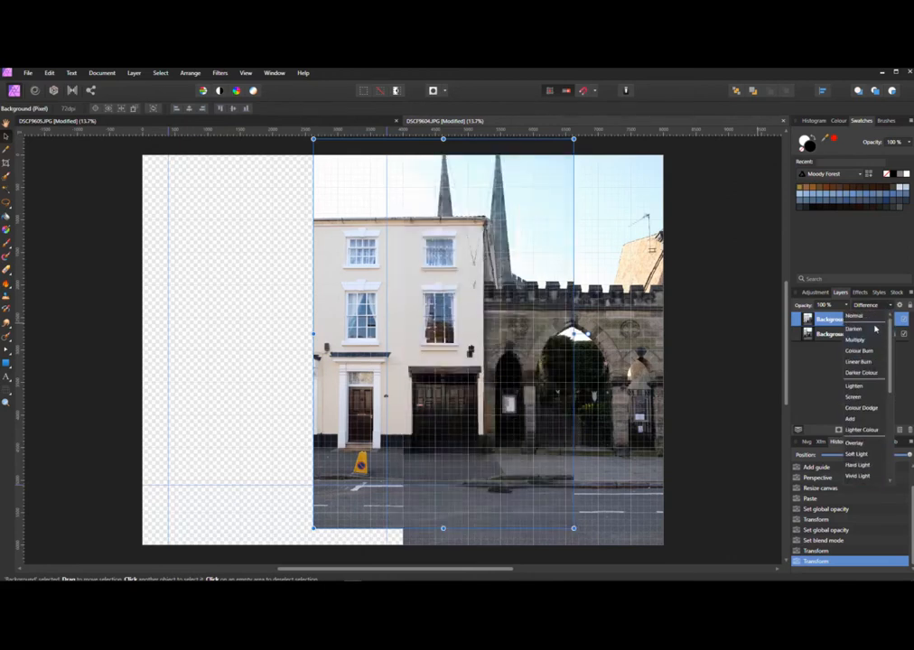
pyautogui.click(862, 318)
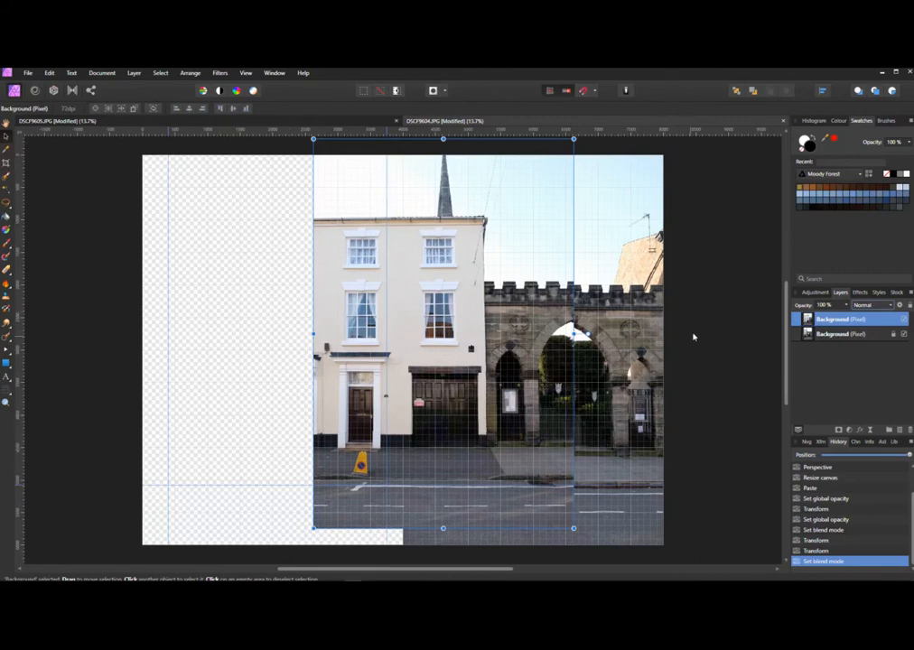
# Examine the seam between the two photos closely, from the sky and battlements down through the archway to the road
pyautogui.click(6, 403)
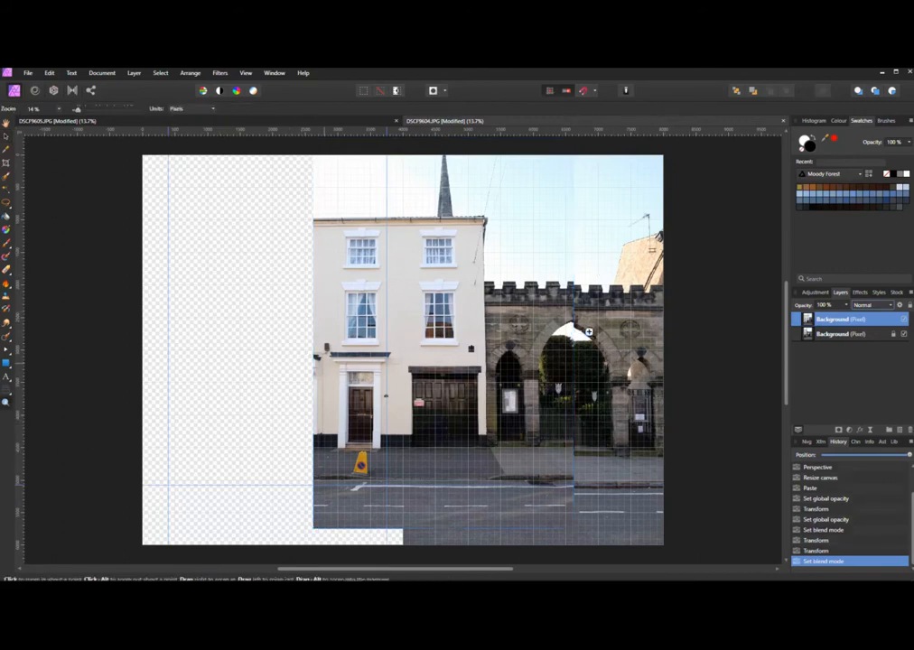
pyautogui.click(573, 292)
pyautogui.click(573, 293)
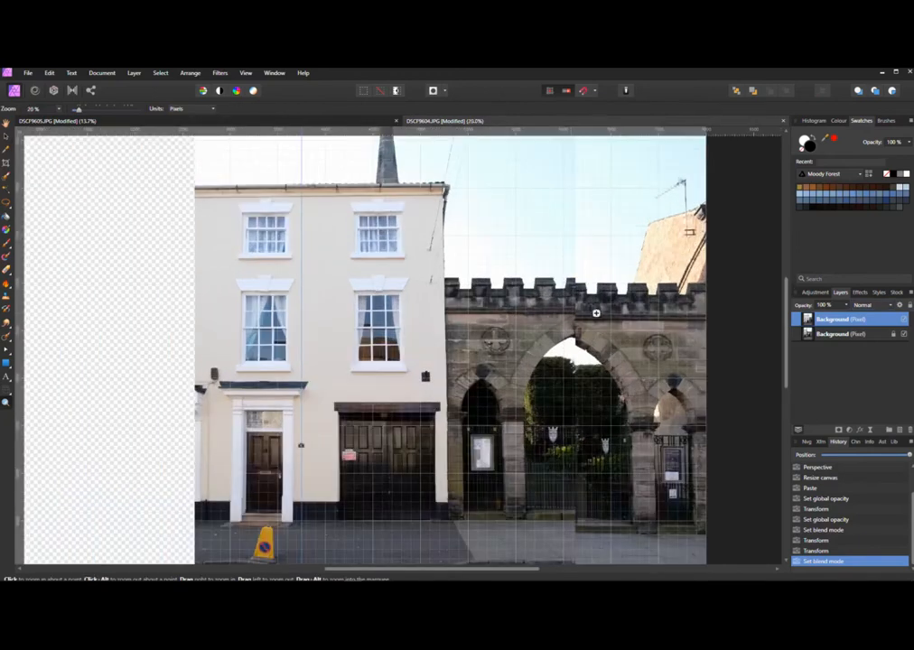
pyautogui.scroll(-1, 584, 461)
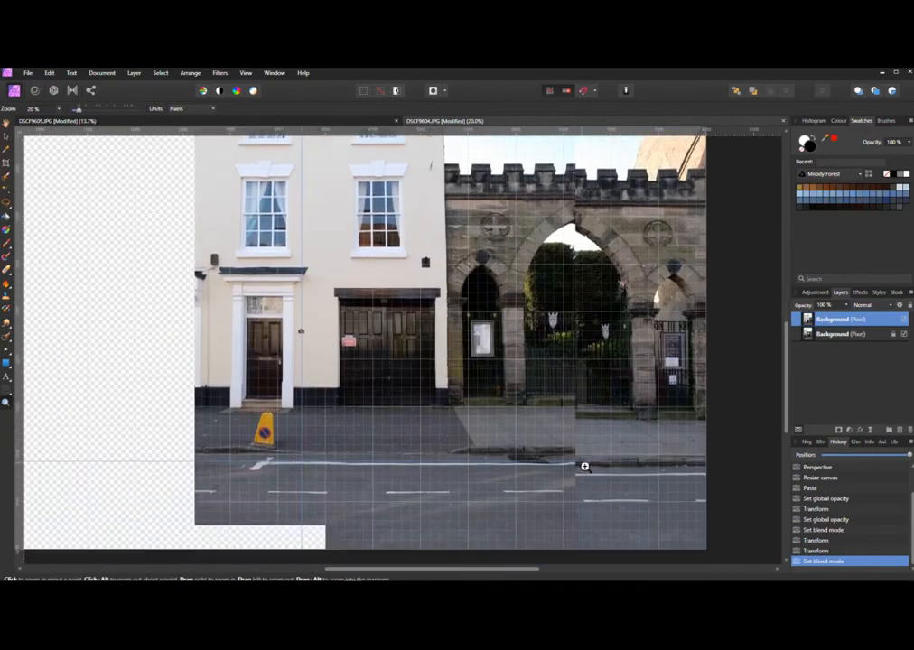
pyautogui.scroll(2, 607, 436)
pyautogui.scroll(1, 607, 436)
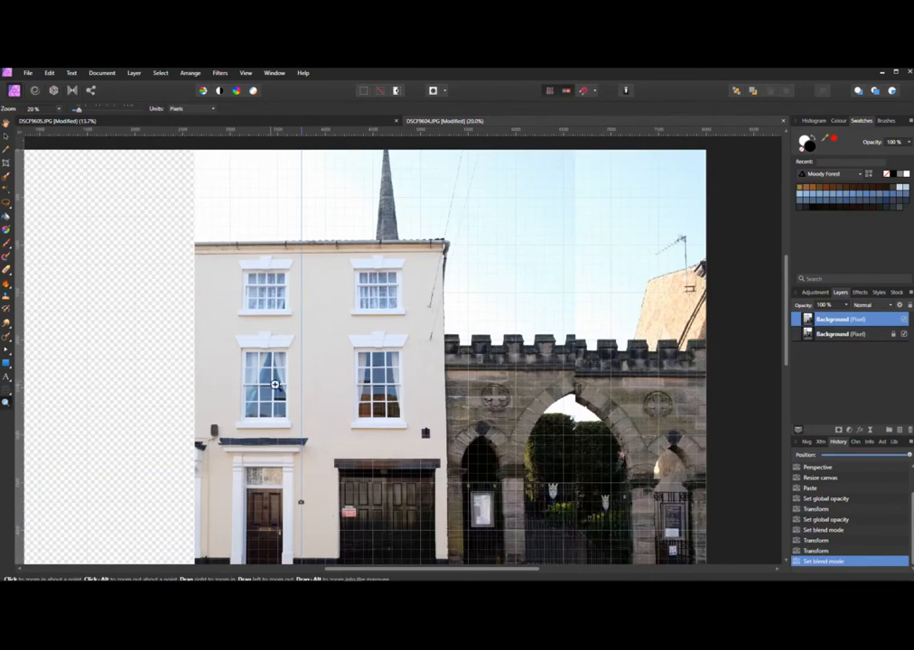
pyautogui.keyDown('alt'); pyautogui.click(302, 377); pyautogui.keyUp('alt')
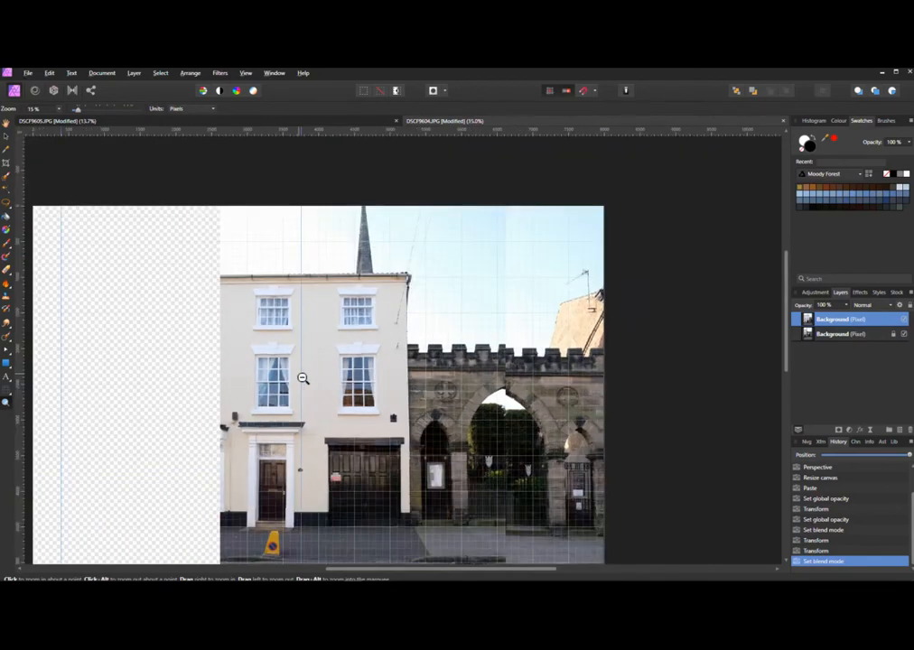
# Stretch the pasted layer's lower edge downward and lower its upper edge slightly so the road markings and battlements line up across the seam
pyautogui.keyDown('alt'); pyautogui.click(324, 393); pyautogui.keyUp('alt')
pyautogui.scroll(-1, 340, 403)
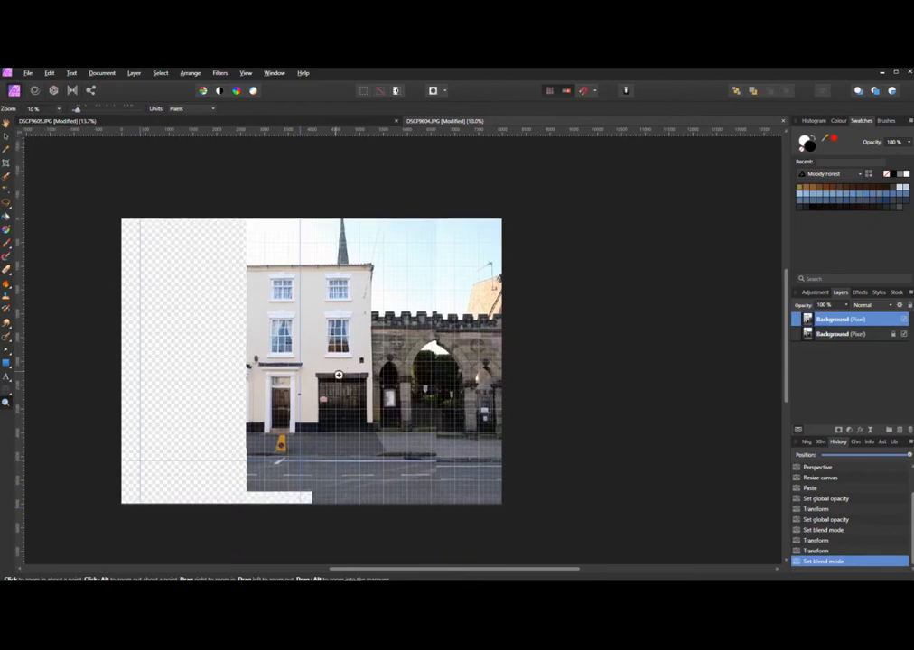
pyautogui.click(339, 404)
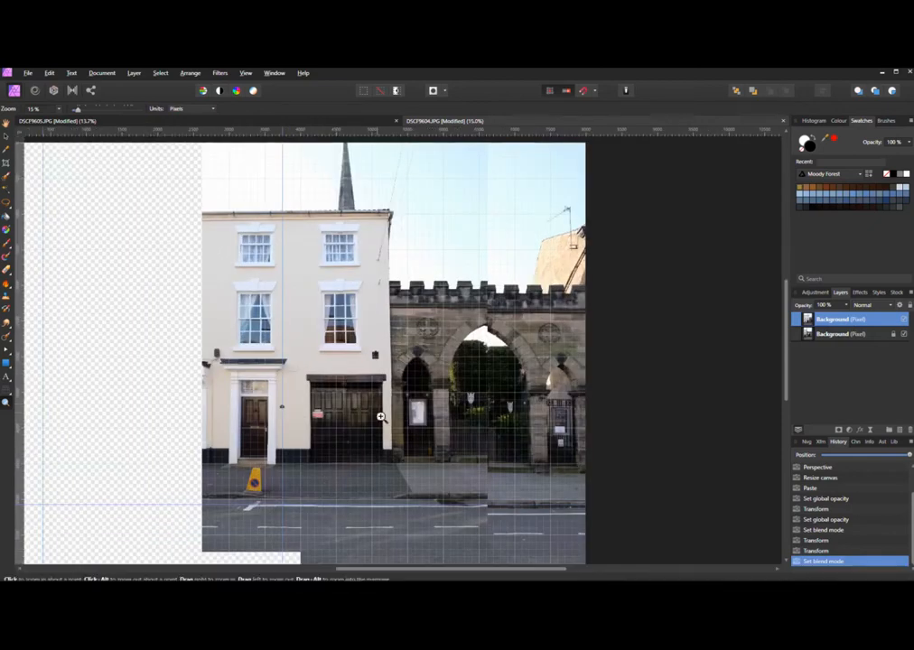
pyautogui.keyDown('alt'); pyautogui.click(380, 417); pyautogui.keyUp('alt')
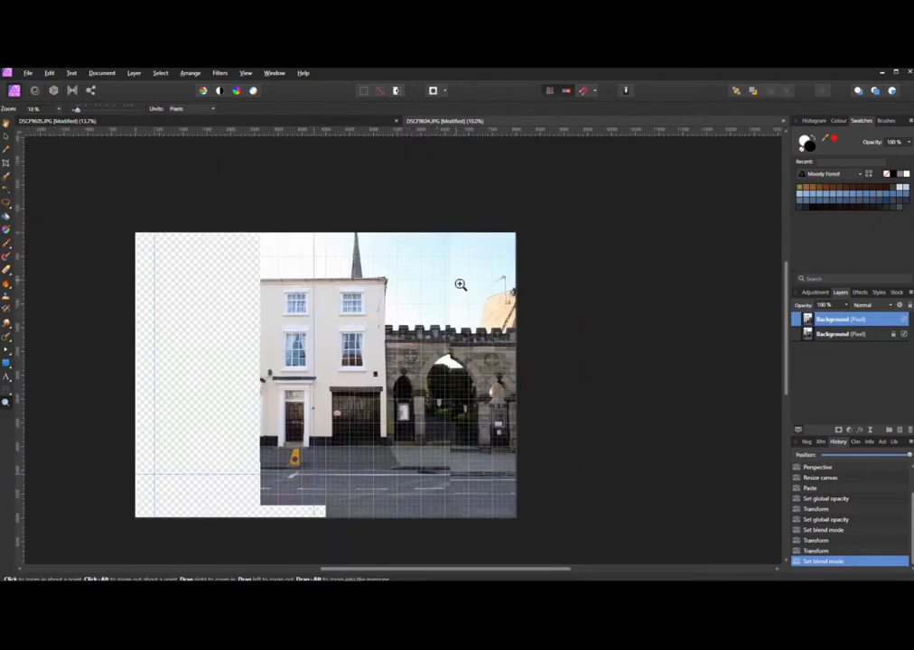
pyautogui.click(6, 137)
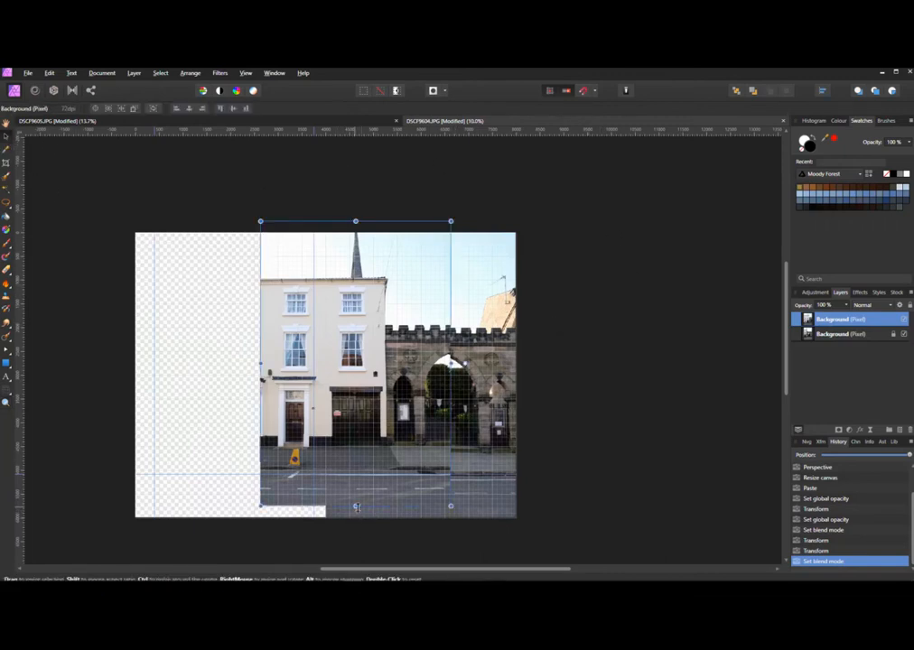
pyautogui.moveTo(356, 507); pyautogui.dragTo(356, 512)
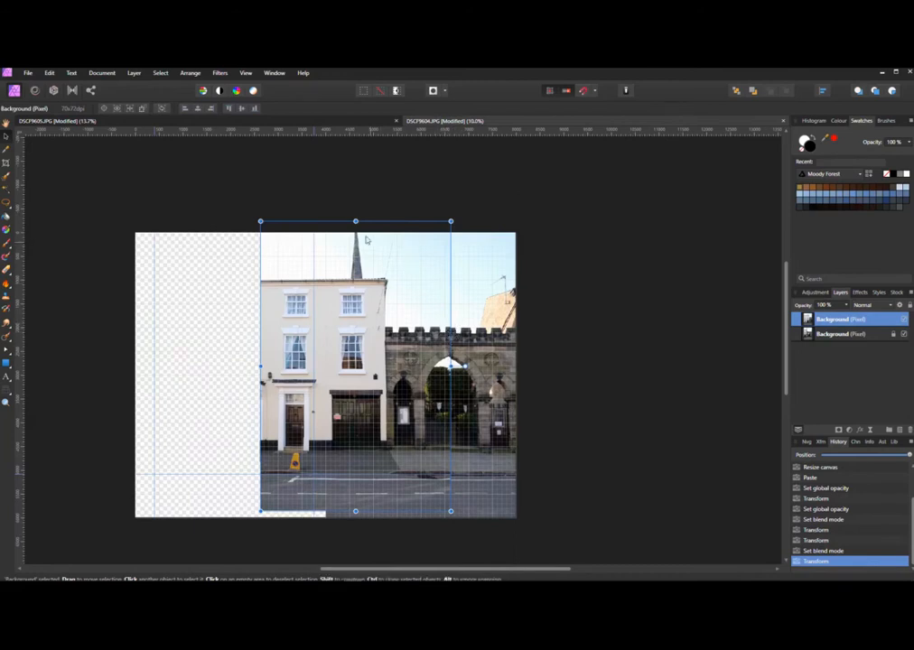
pyautogui.moveTo(356, 224); pyautogui.dragTo(357, 223)
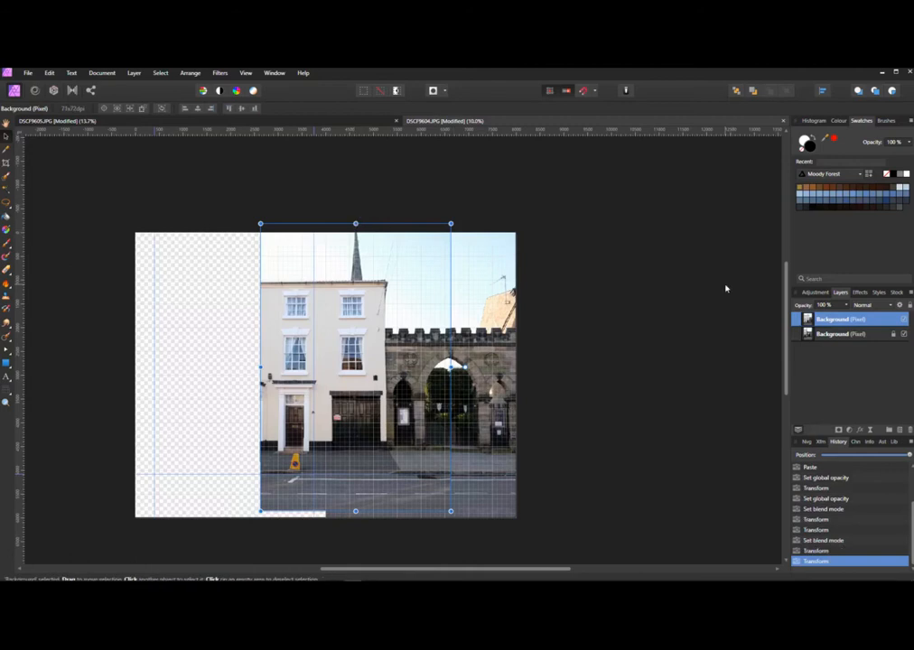
pyautogui.click(8, 403)
pyautogui.click(464, 492)
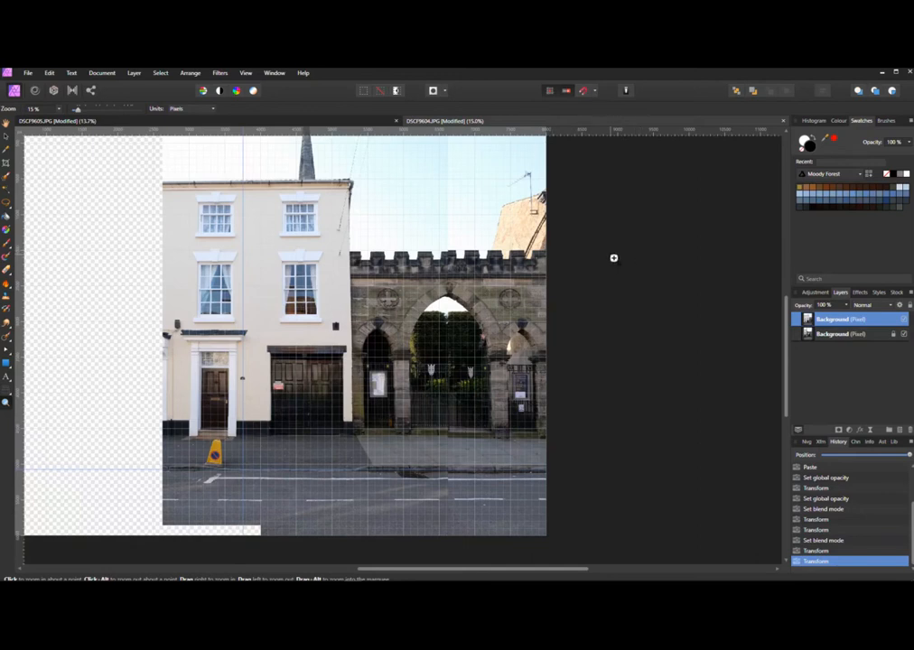
pyautogui.click(7, 391)
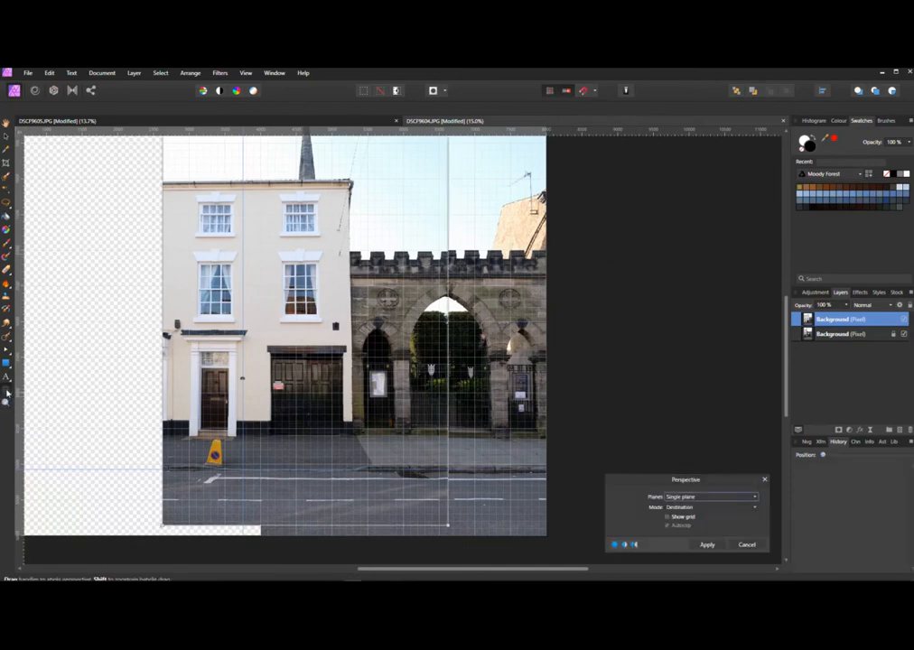
pyautogui.click(755, 545)
# Start a Mesh Warp on the pasted layer, add mesh nodes at the battlements and arch apex, and adjust the battlement-level nodes
pyautogui.click(7, 395)
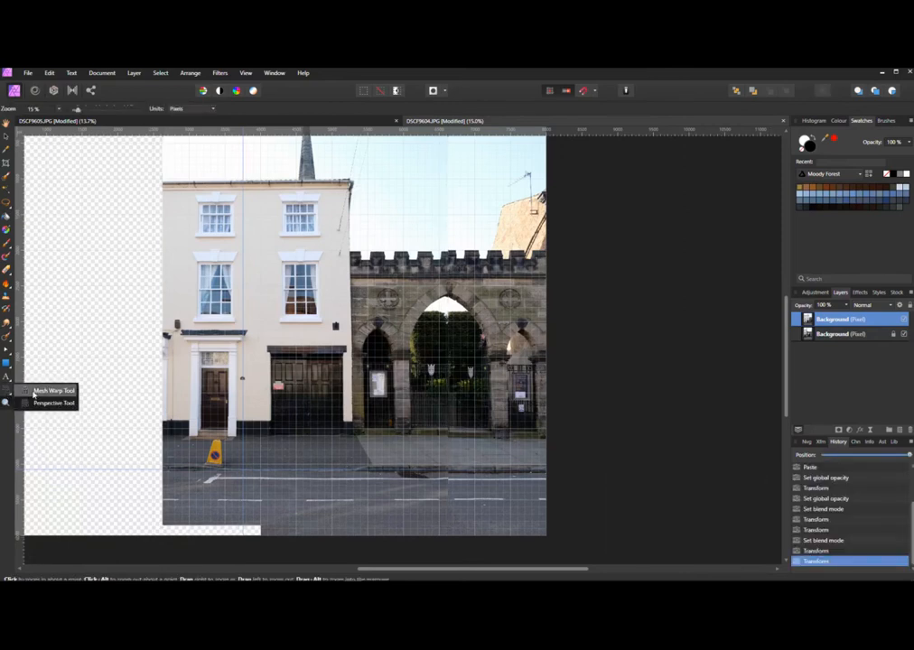
pyautogui.click(33, 390)
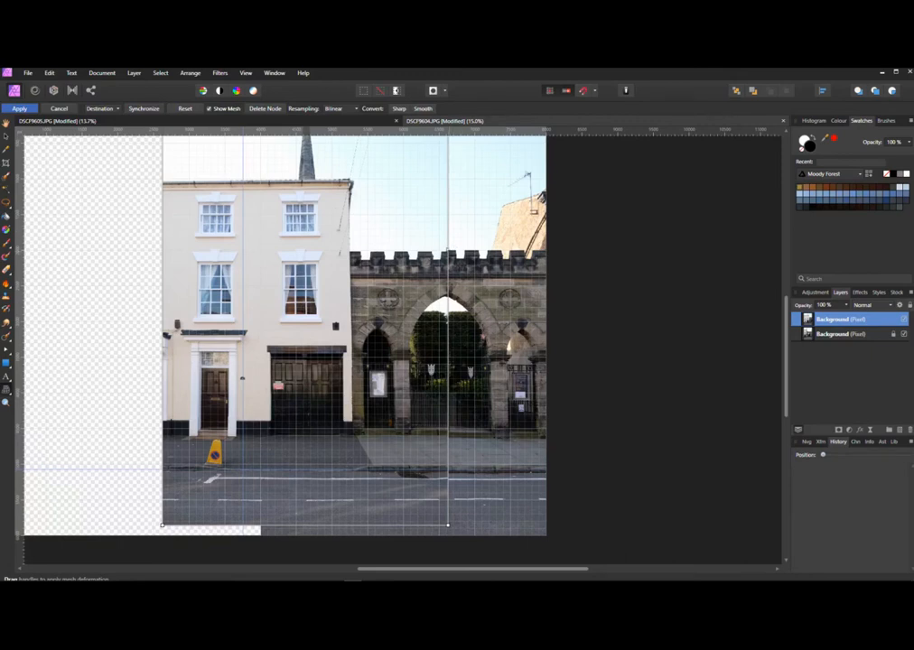
pyautogui.doubleClick(447, 251)
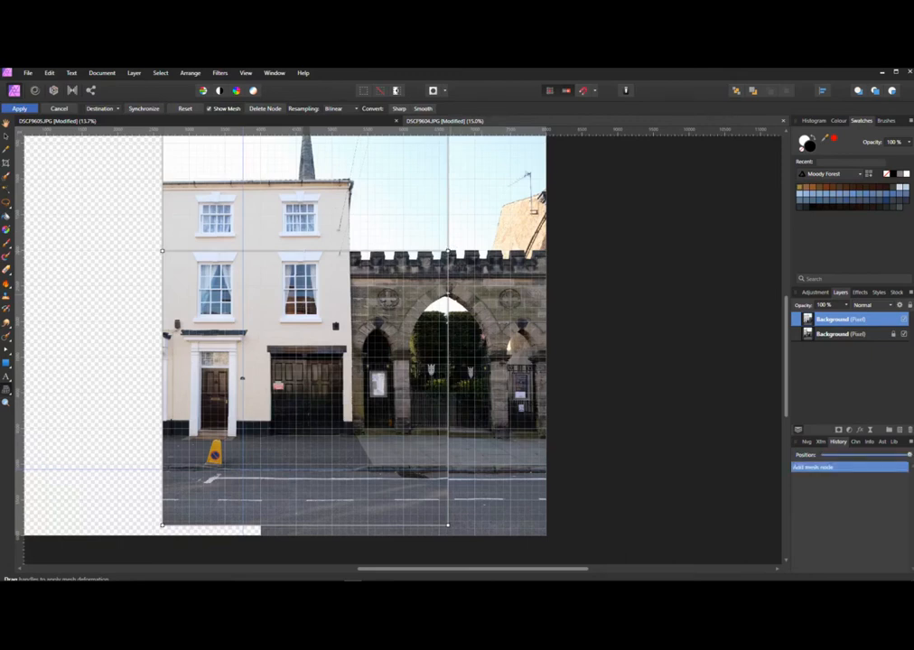
pyautogui.doubleClick(448, 294)
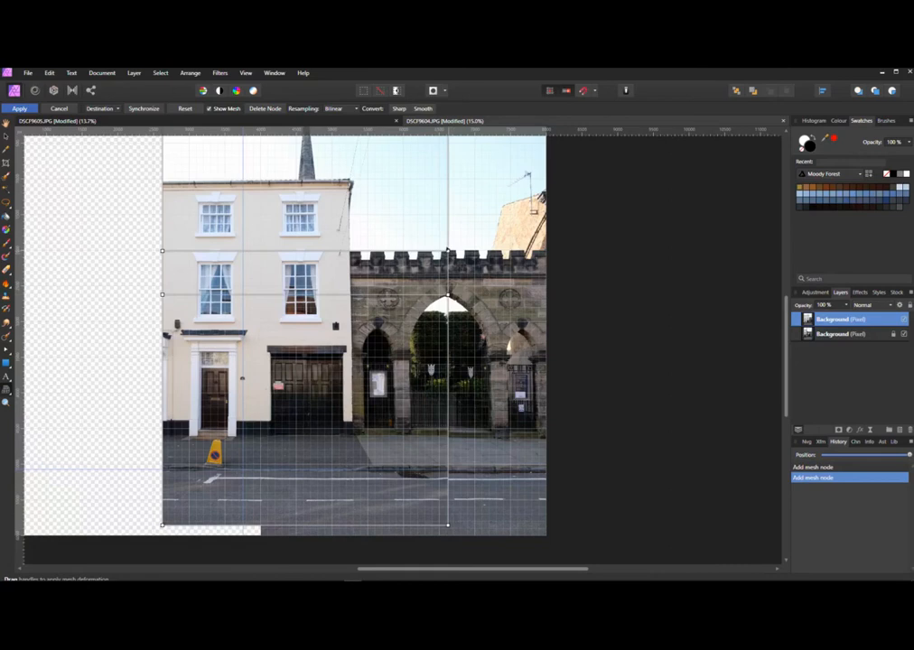
pyautogui.click(448, 251)
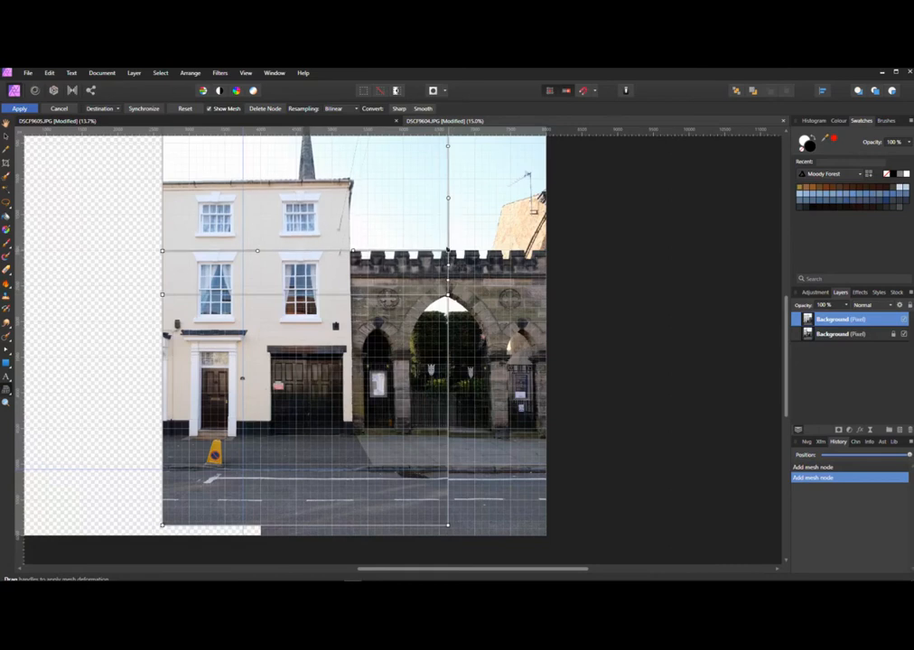
pyautogui.moveTo(448, 250); pyautogui.dragTo(449, 251)
pyautogui.click(162, 249)
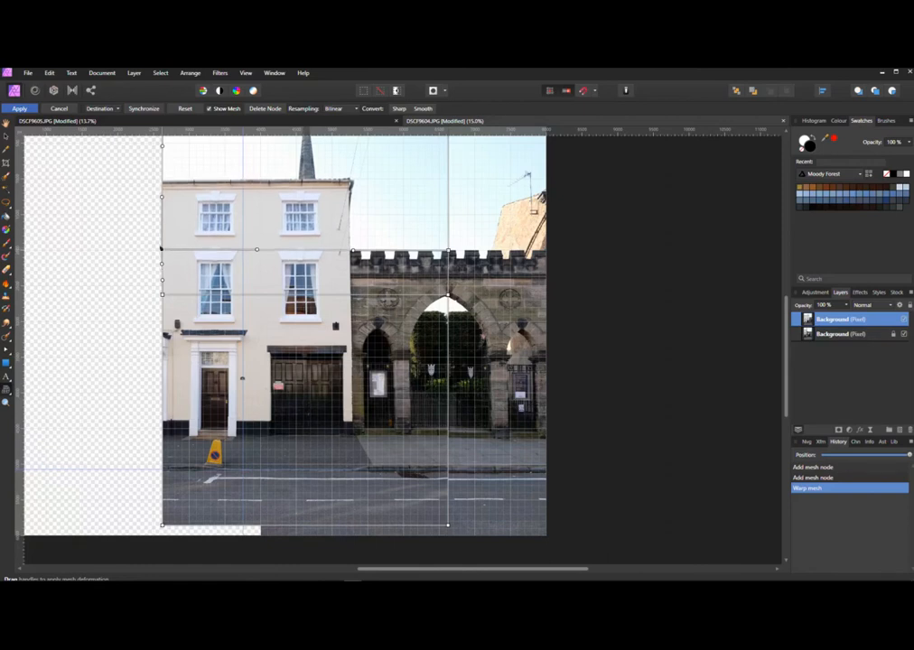
pyautogui.moveTo(162, 249); pyautogui.dragTo(163, 250)
# Shift the mesh nodes at arch-apex level on both edges of the pasted layer to align the arch across the seam
pyautogui.click(448, 295)
pyautogui.moveTo(449, 293); pyautogui.dragTo(447, 293)
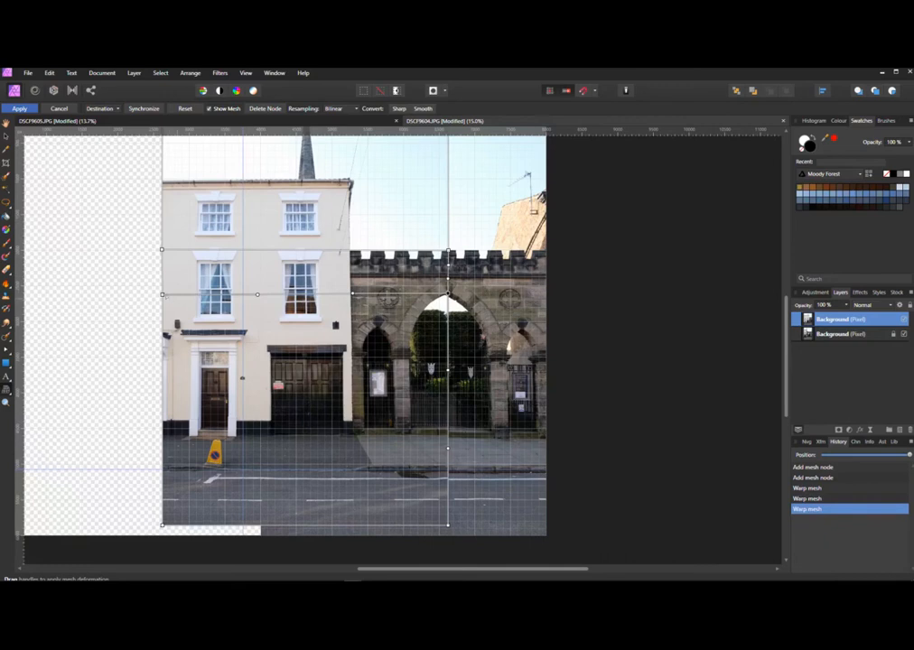
pyautogui.click(161, 295)
pyautogui.moveTo(161, 294); pyautogui.dragTo(163, 296)
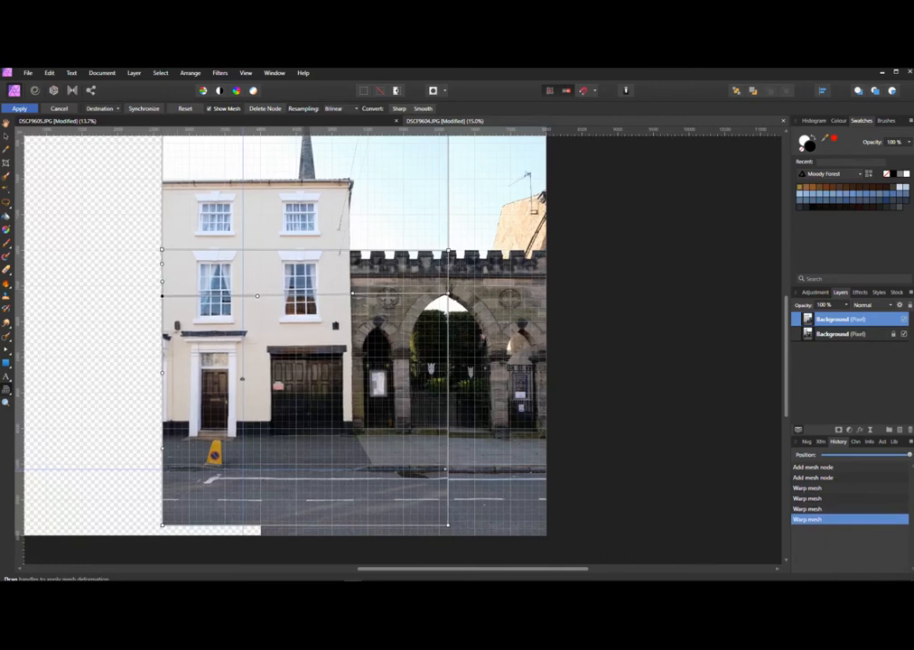
# Add mesh nodes at the kerb and the white road line, and adjust them to align both across the seam
pyautogui.doubleClick(163, 470)
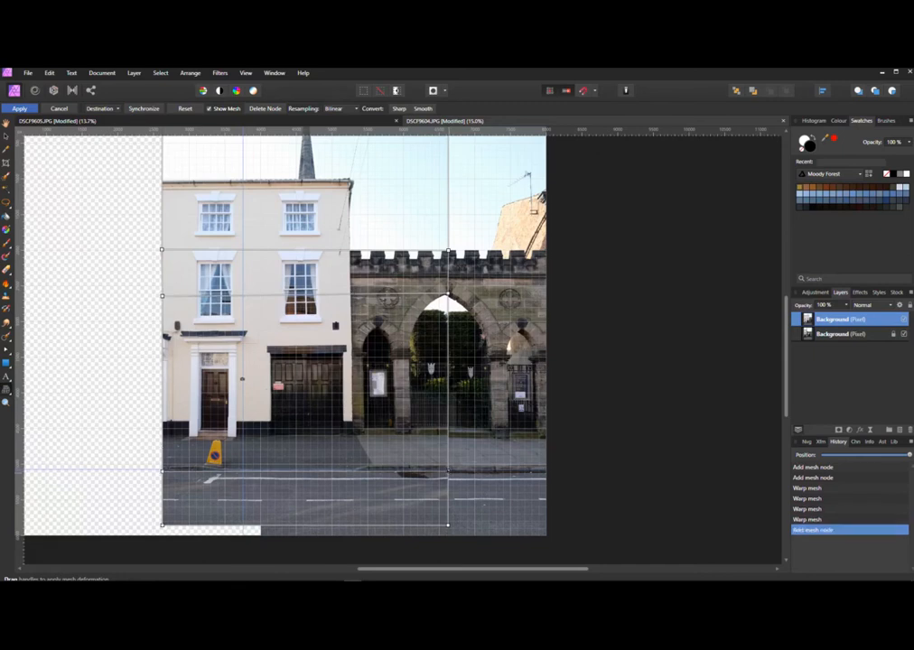
pyautogui.moveTo(447, 471); pyautogui.dragTo(447, 473)
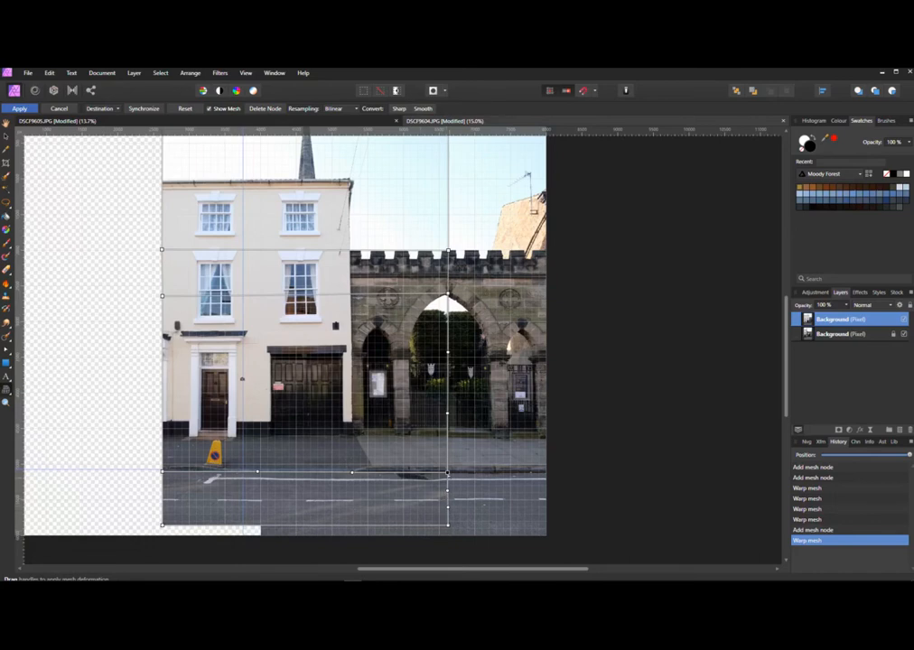
pyautogui.doubleClick(446, 478)
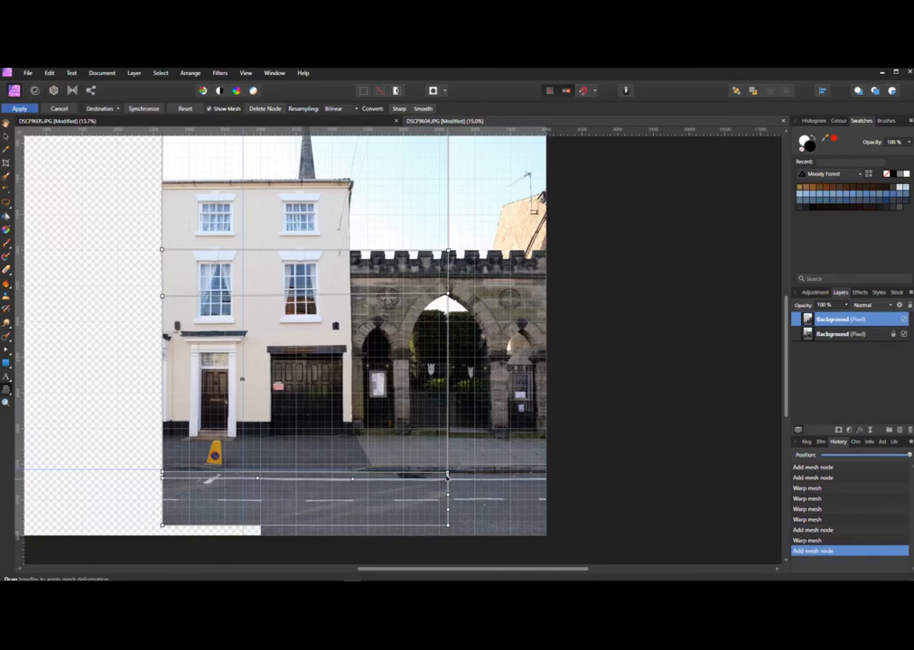
pyautogui.moveTo(545, 456); pyautogui.dragTo(548, 452)
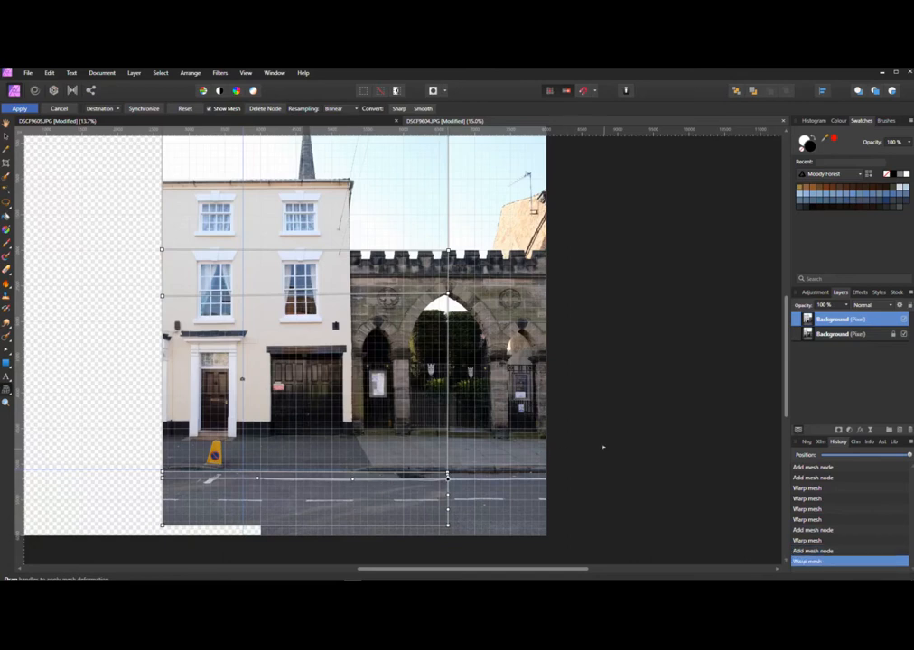
# Add a mesh node where the pavement meets the stone wall, align it across the seam, and apply the mesh warp
pyautogui.doubleClick(447, 434)
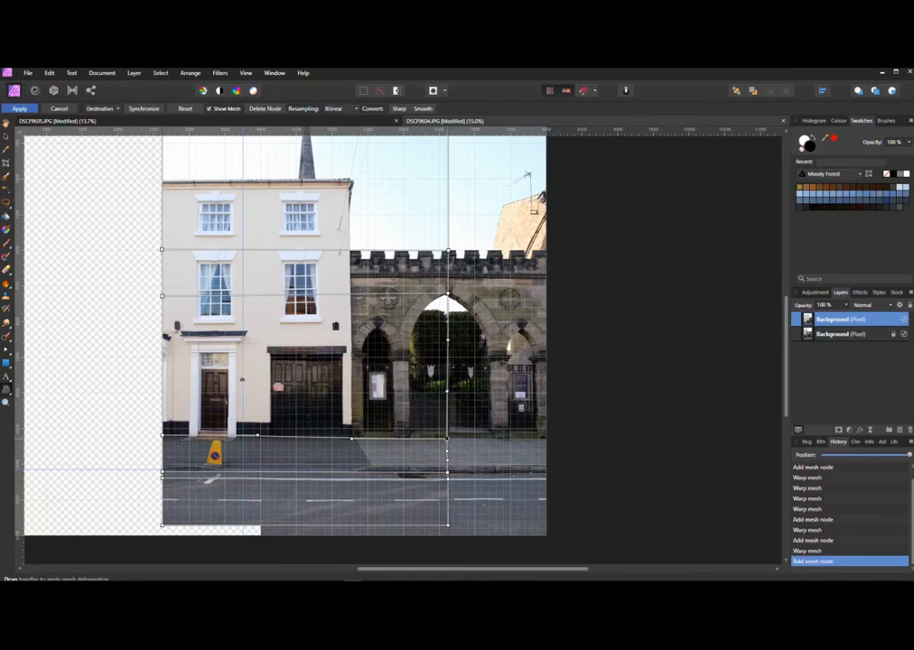
pyautogui.moveTo(447, 435); pyautogui.dragTo(447, 437)
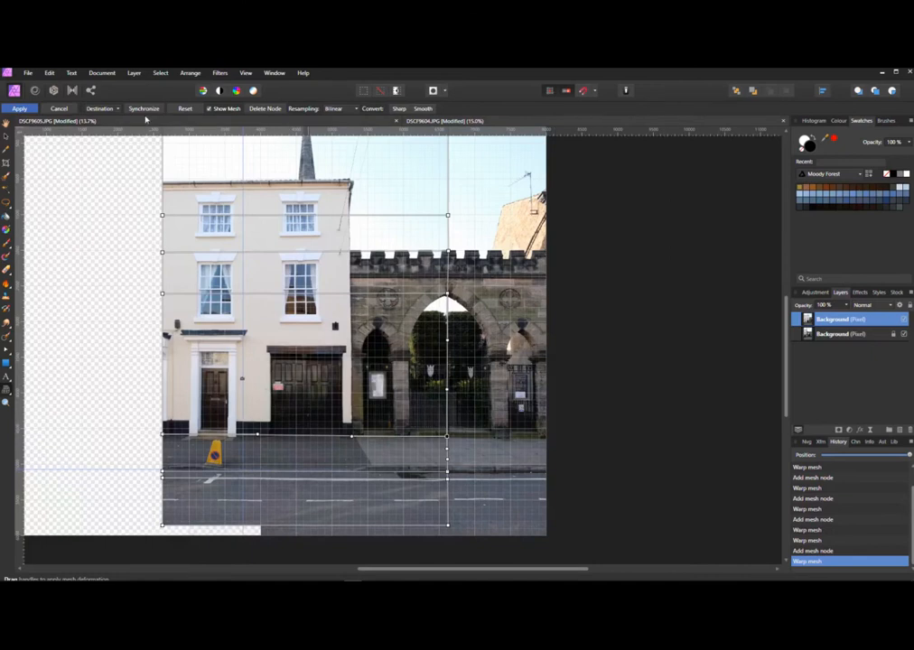
pyautogui.click(19, 109)
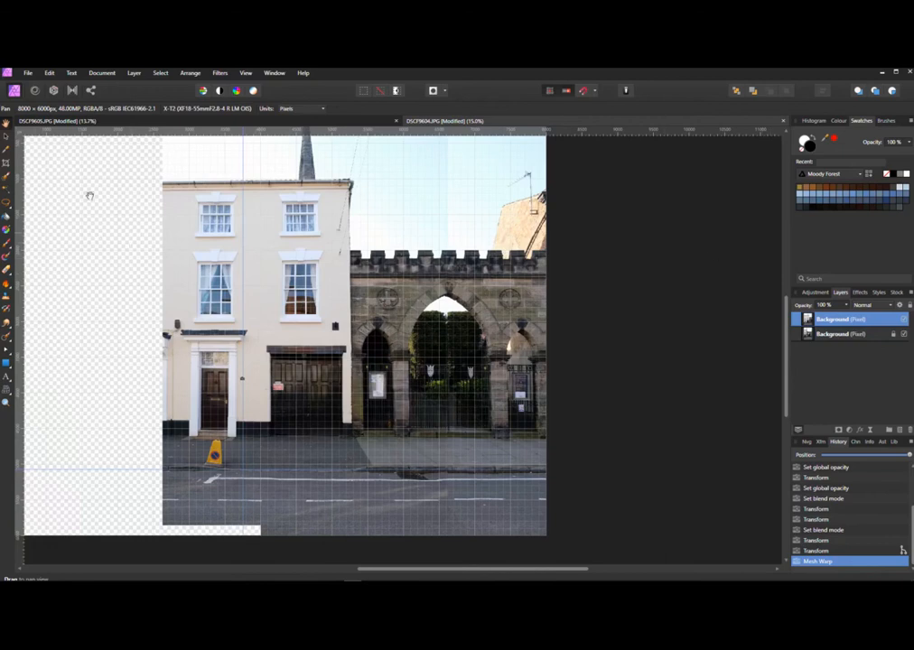
# Add a mask layer to the pasted upper photo layer
pyautogui.rightClick(847, 320)
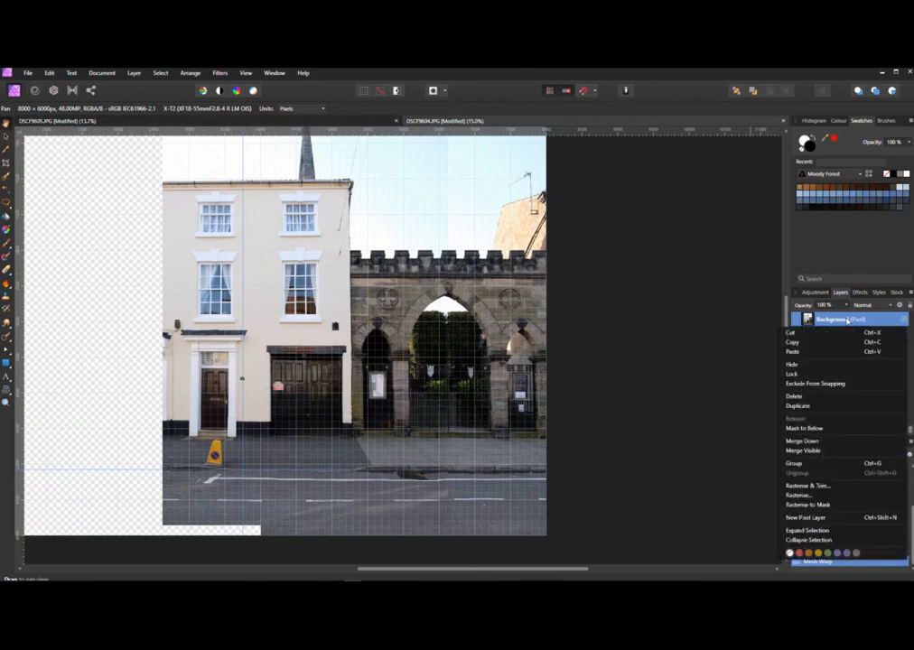
pyautogui.click(135, 74)
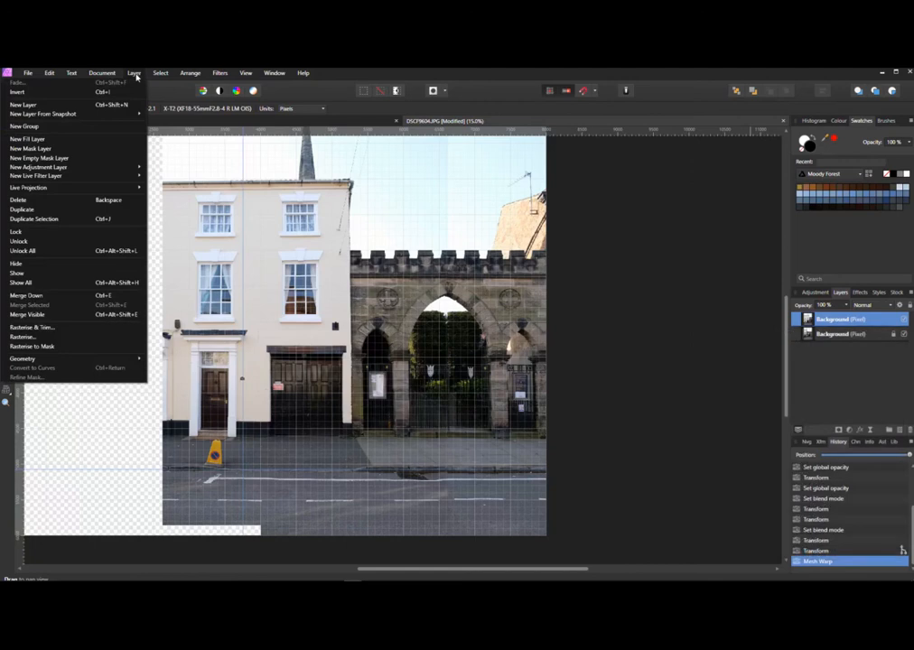
pyautogui.click(79, 149)
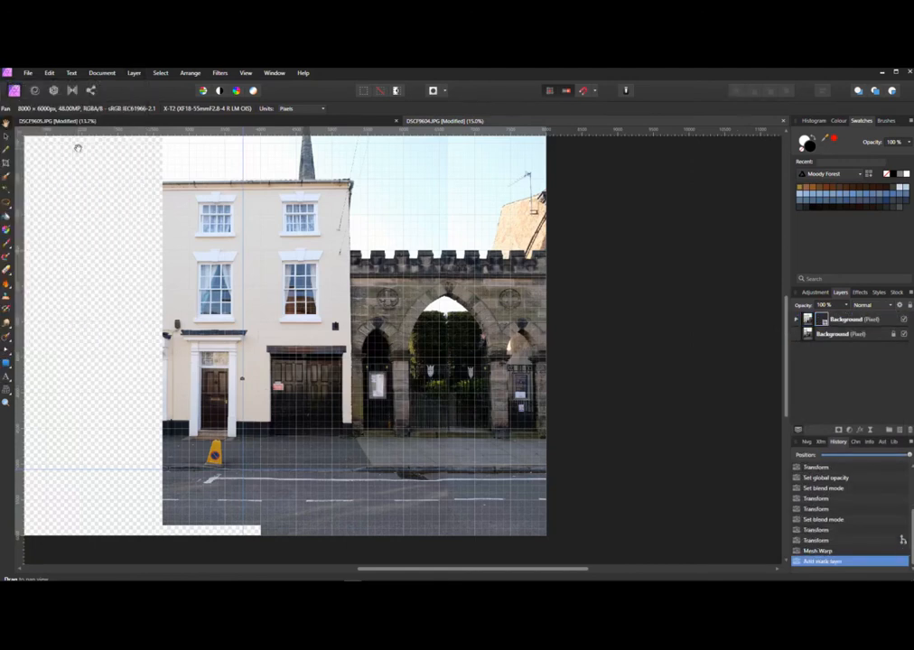
# Paint black on the mask with a 262 px brush beside the cream house, above the battlements, to reveal the photo beneath
pyautogui.click(7, 242)
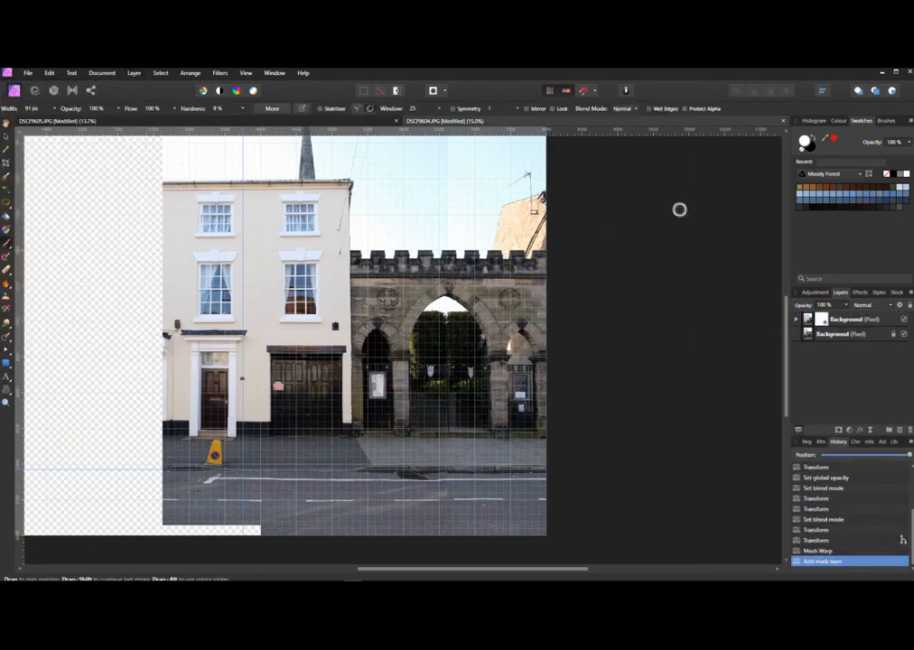
pyautogui.click(54, 109)
pyautogui.moveTo(58, 119); pyautogui.dragTo(67, 119)
pyautogui.click(83, 195)
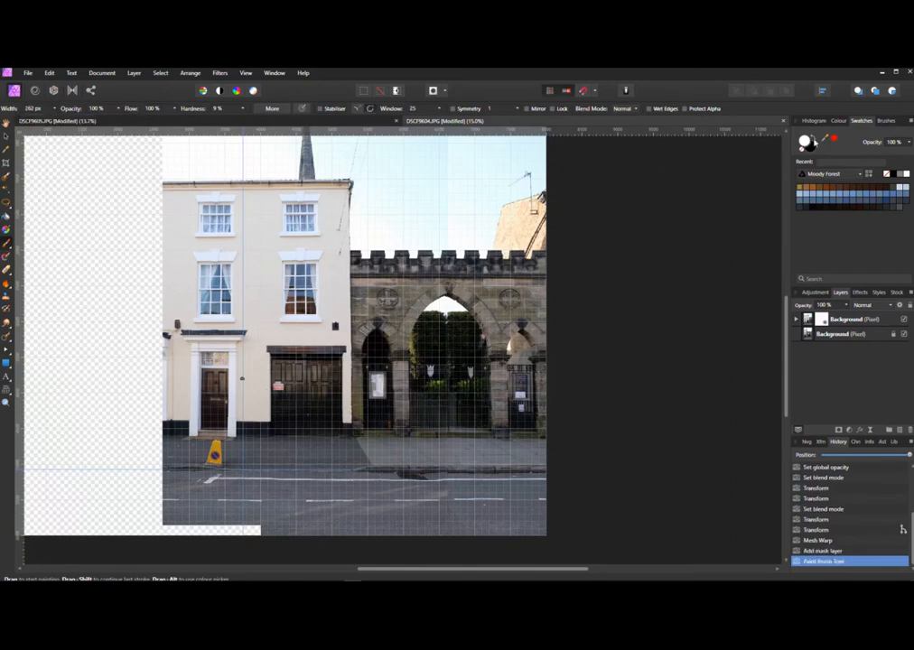
pyautogui.press('x')
pyautogui.click(823, 319)
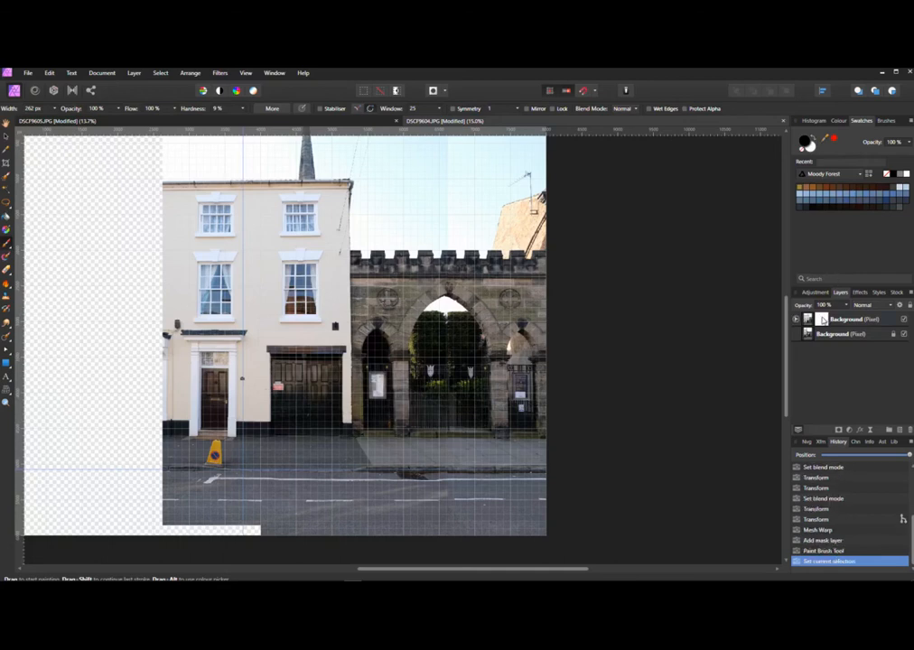
pyautogui.moveTo(351, 194); pyautogui.dragTo(359, 231)
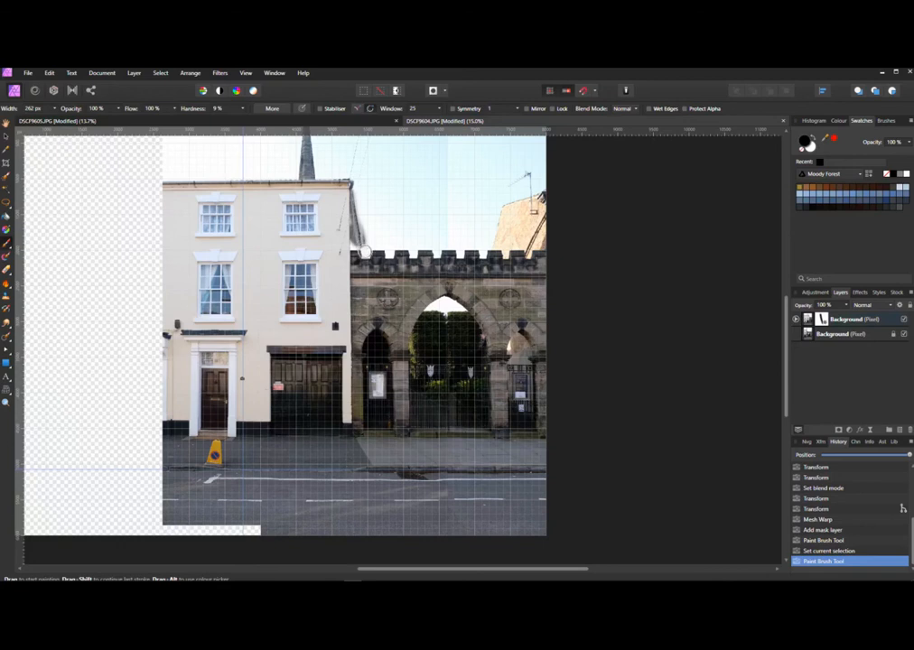
pyautogui.moveTo(353, 245)
pyautogui.mouseDown()
pyautogui.moveTo(281, 246)
pyautogui.moveTo(280, 217)
pyautogui.moveTo(284, 247)
pyautogui.mouseUp()
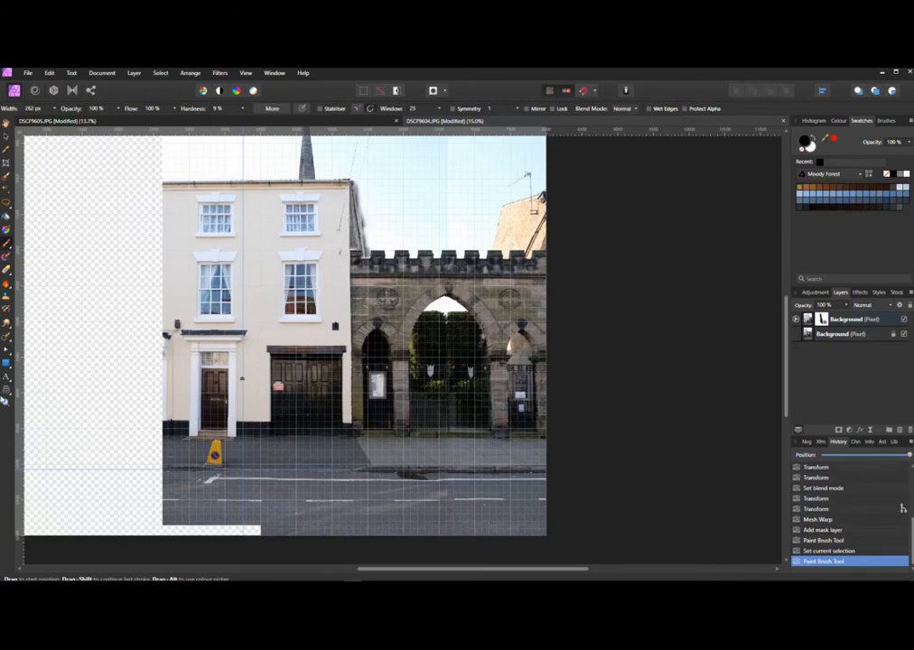
# Paint on the upper photo's mask with the 262 px brush around the cream house's roof corner to reveal the gutter end beneath
pyautogui.press('z')
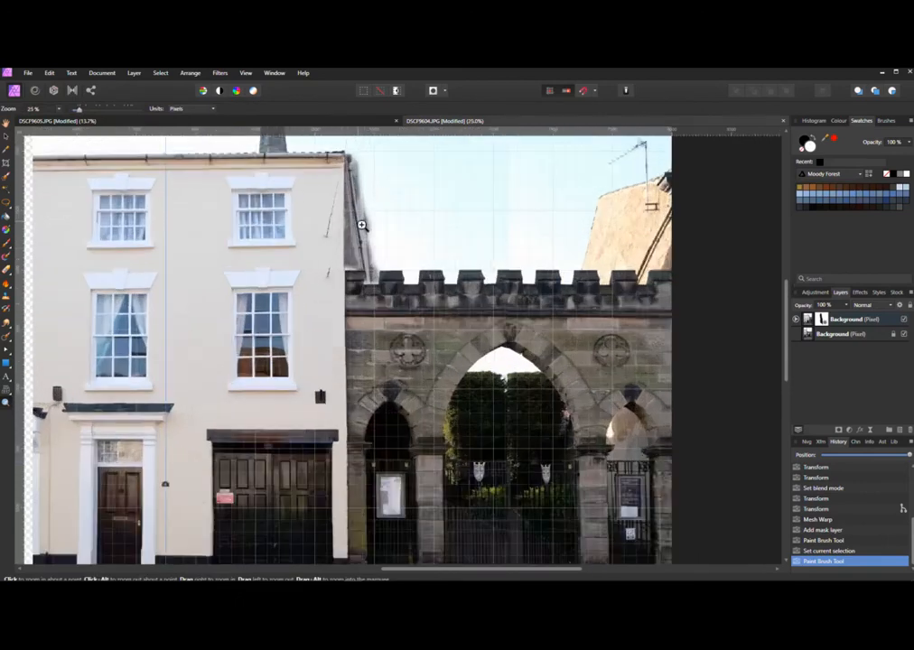
pyautogui.click(364, 225)
pyautogui.scroll(2, 416, 216)
pyautogui.scroll(1, 415, 216)
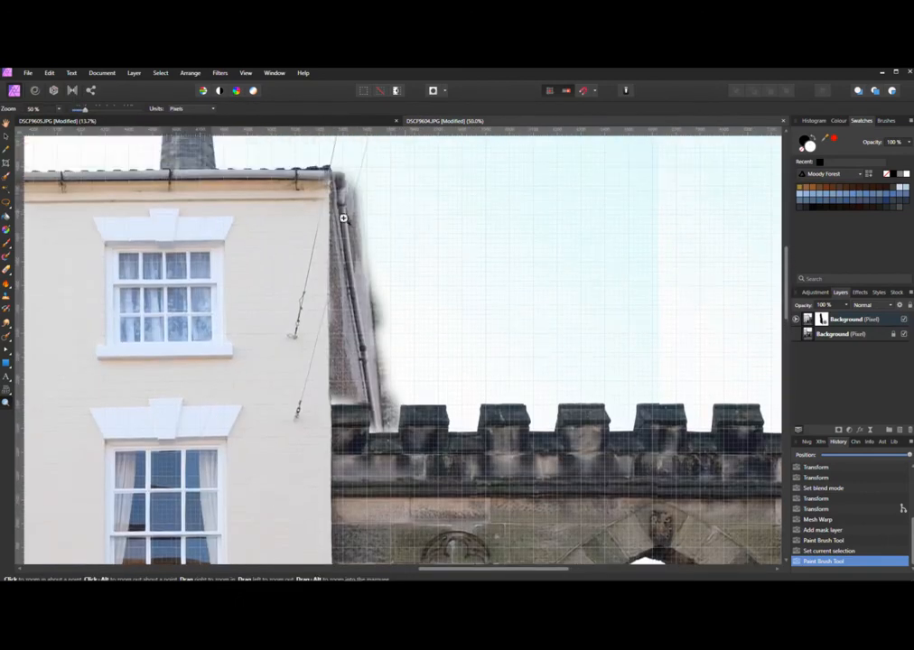
pyautogui.click(8, 246)
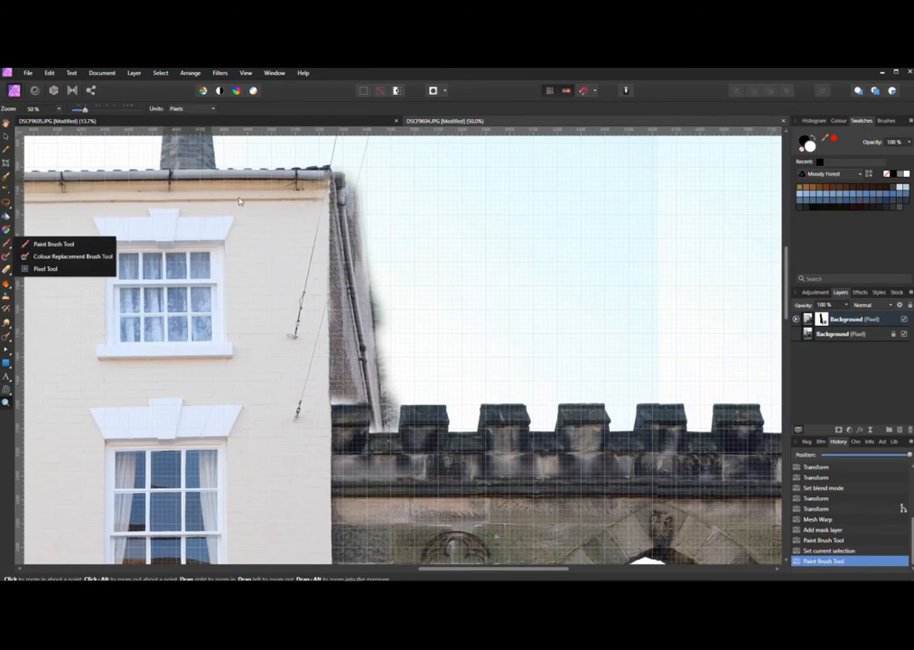
pyautogui.click(54, 243)
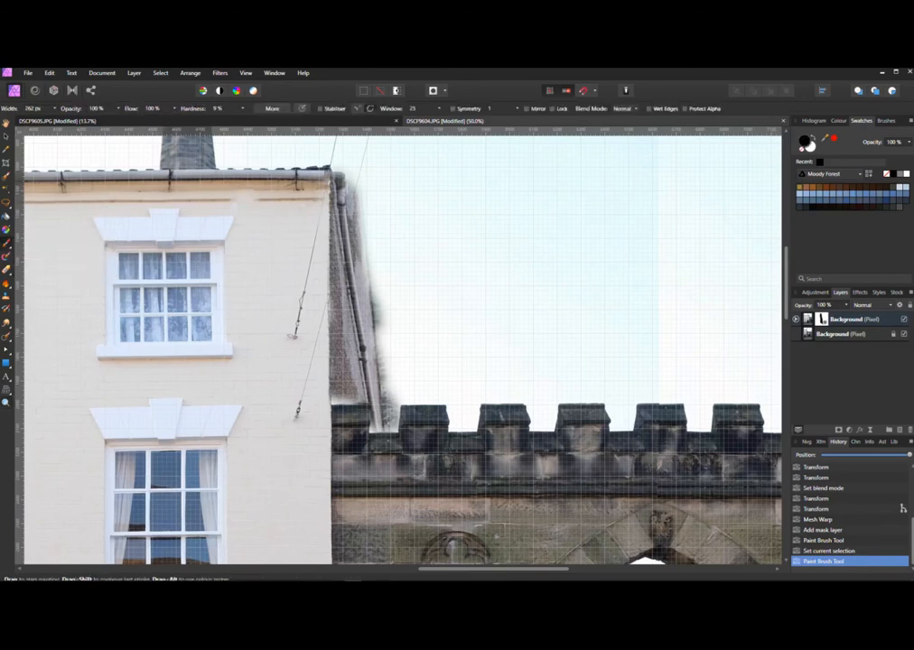
pyautogui.moveTo(336, 173); pyautogui.dragTo(354, 189)
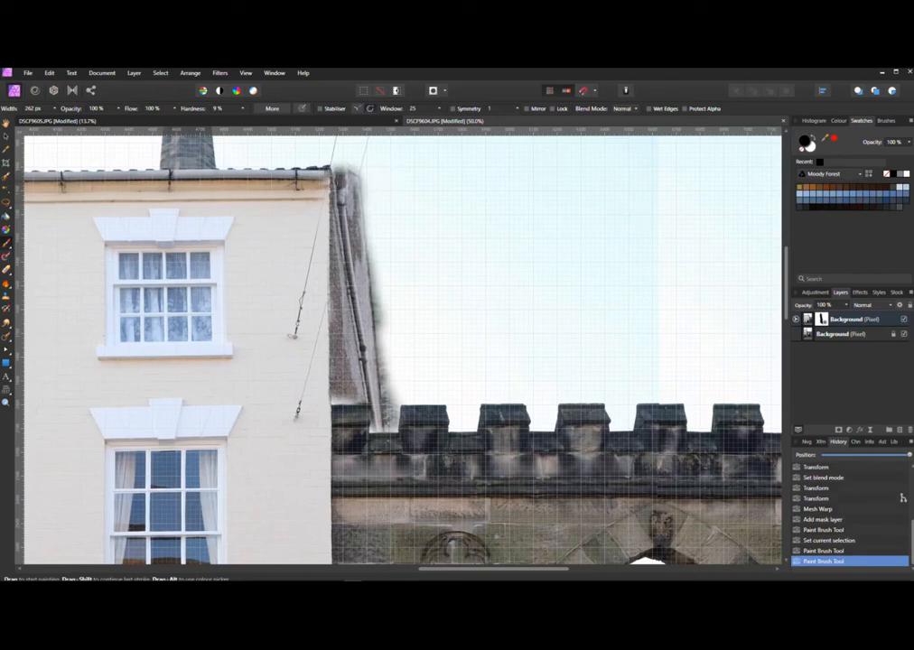
pyautogui.click(345, 174)
pyautogui.moveTo(325, 167)
pyautogui.mouseDown()
pyautogui.moveTo(297, 164)
pyautogui.moveTo(290, 146)
pyautogui.moveTo(361, 180)
pyautogui.moveTo(286, 127)
pyautogui.mouseUp()
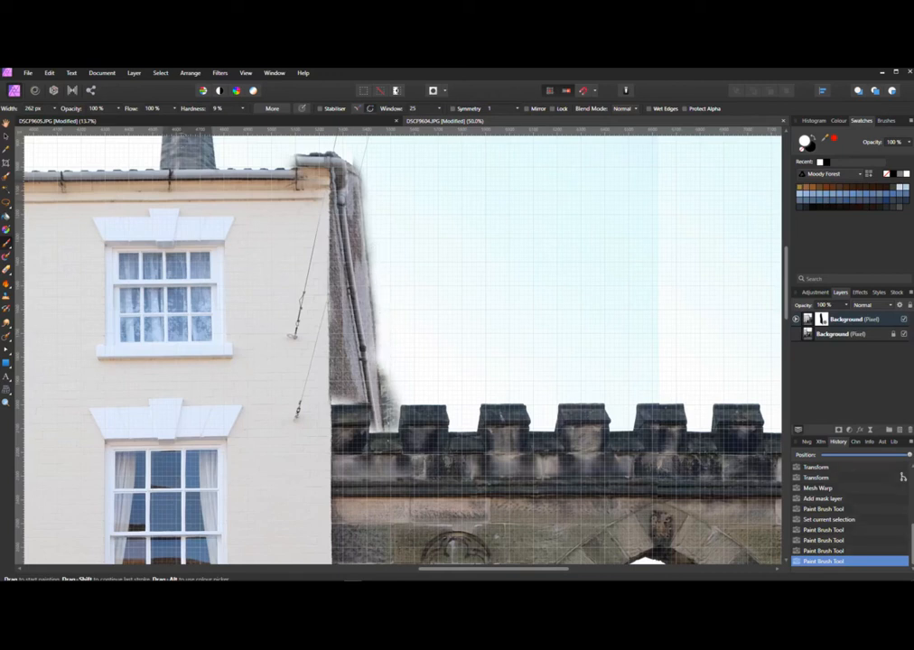
# Set the brush width to 62 px and paint white on the mask along the side wall's outer edge, above the battlements
pyautogui.click(52, 110)
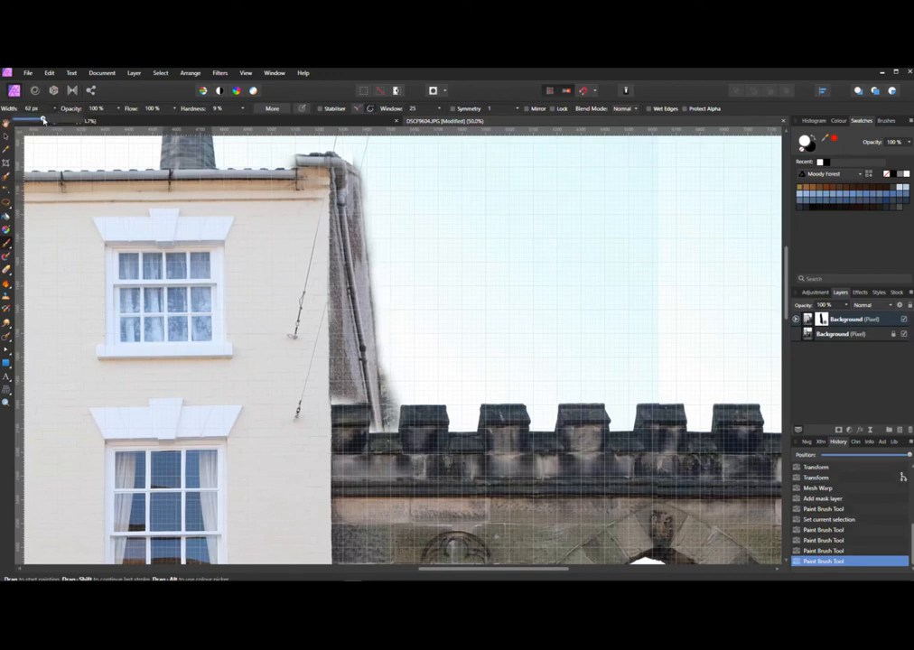
pyautogui.click(440, 220)
pyautogui.moveTo(400, 391); pyautogui.dragTo(390, 383)
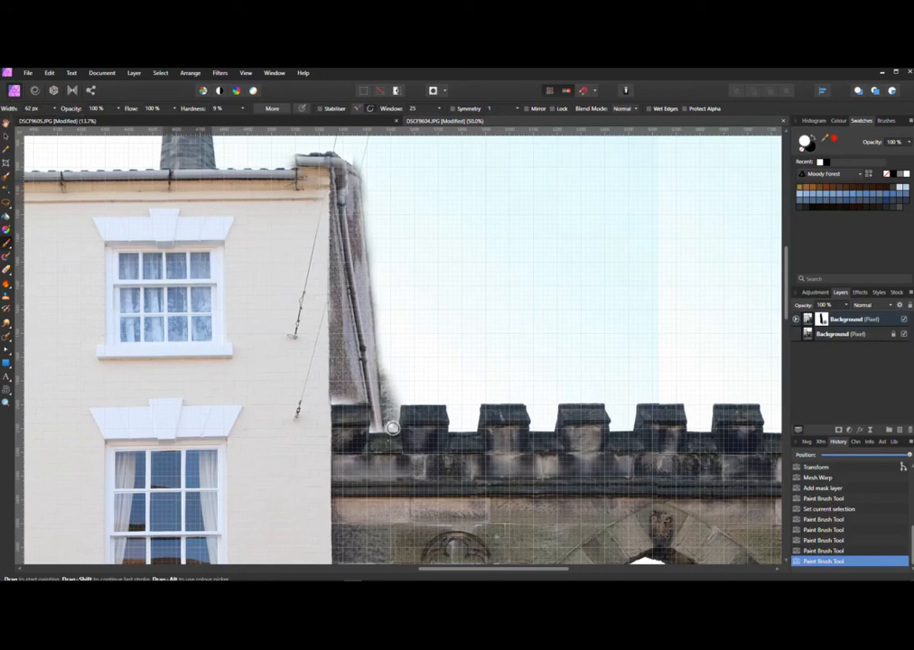
pyautogui.moveTo(387, 369)
pyautogui.mouseDown()
pyautogui.moveTo(391, 424)
pyautogui.moveTo(397, 393)
pyautogui.moveTo(391, 428)
pyautogui.mouseUp()
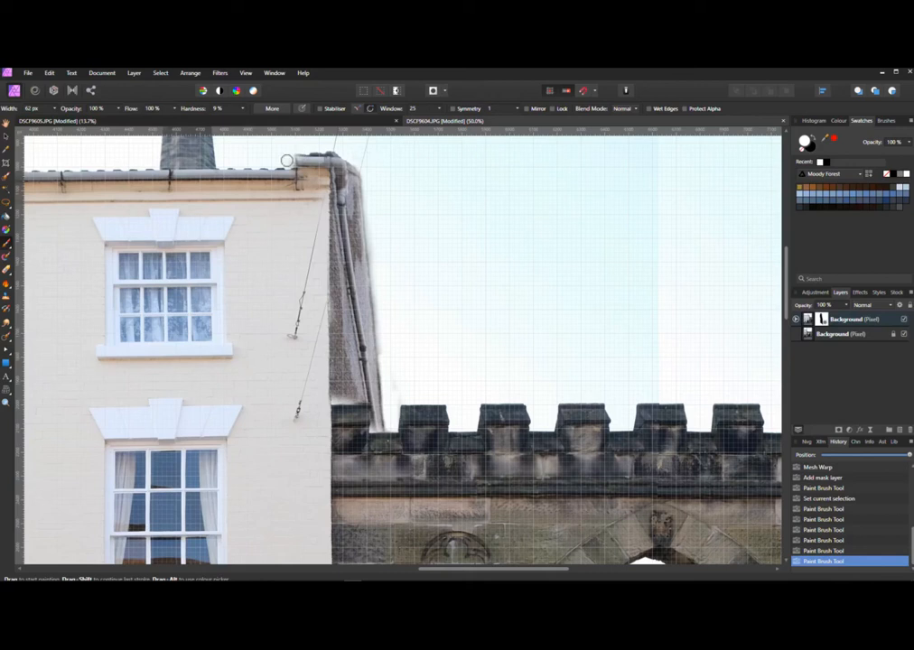
pyautogui.click(6, 393)
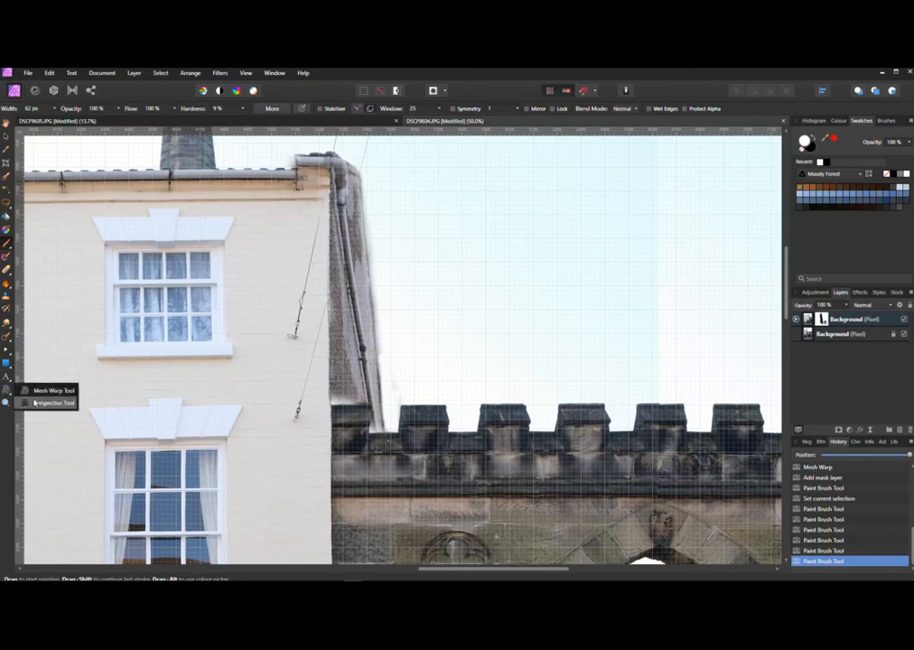
pyautogui.click(45, 390)
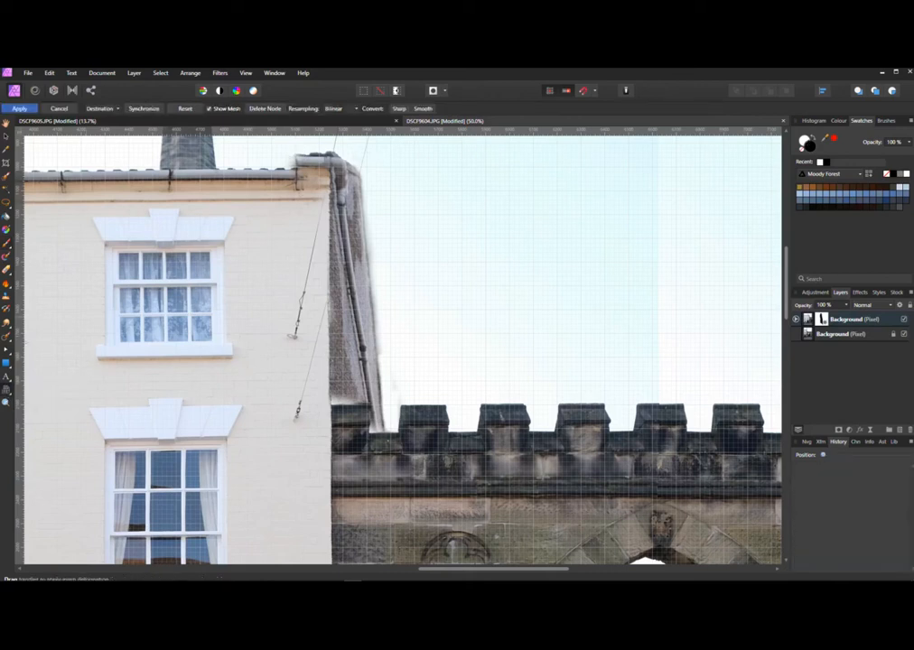
pyautogui.click(8, 390)
pyautogui.click(32, 392)
# Start a mesh warp on the upper photo itself instead of its mask, adding edge nodes level with the roofline and upper windows
pyautogui.press('z')
pyautogui.keyDown('alt'); pyautogui.click(415, 327); pyautogui.keyUp('alt')
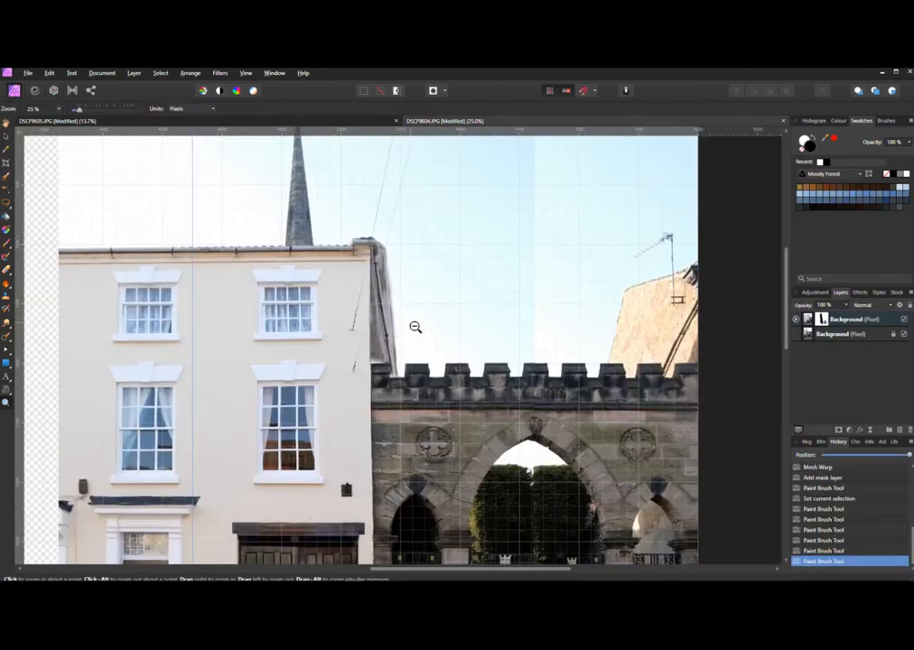
pyautogui.click(810, 322)
pyautogui.click(8, 397)
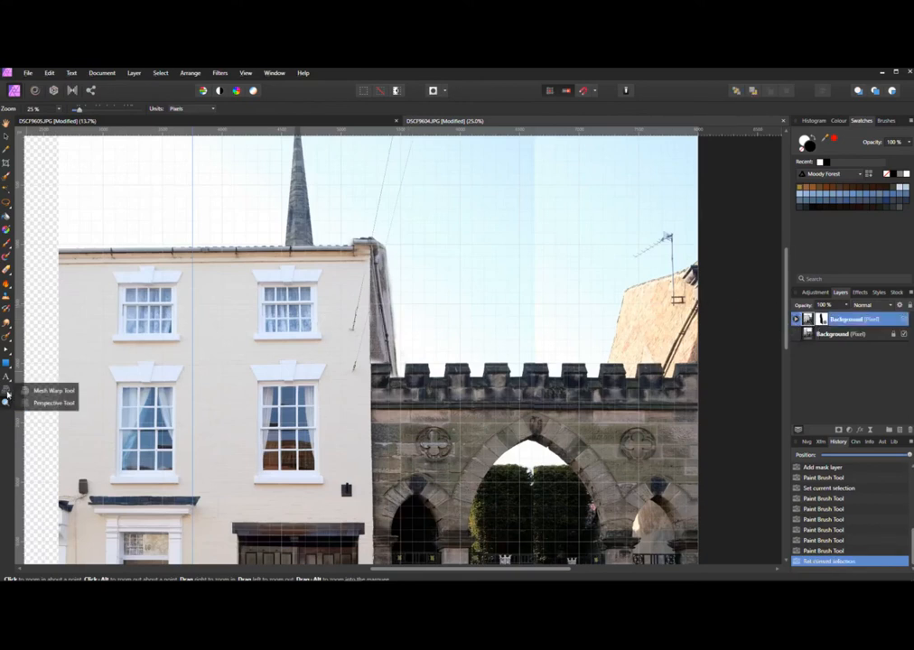
pyautogui.click(36, 390)
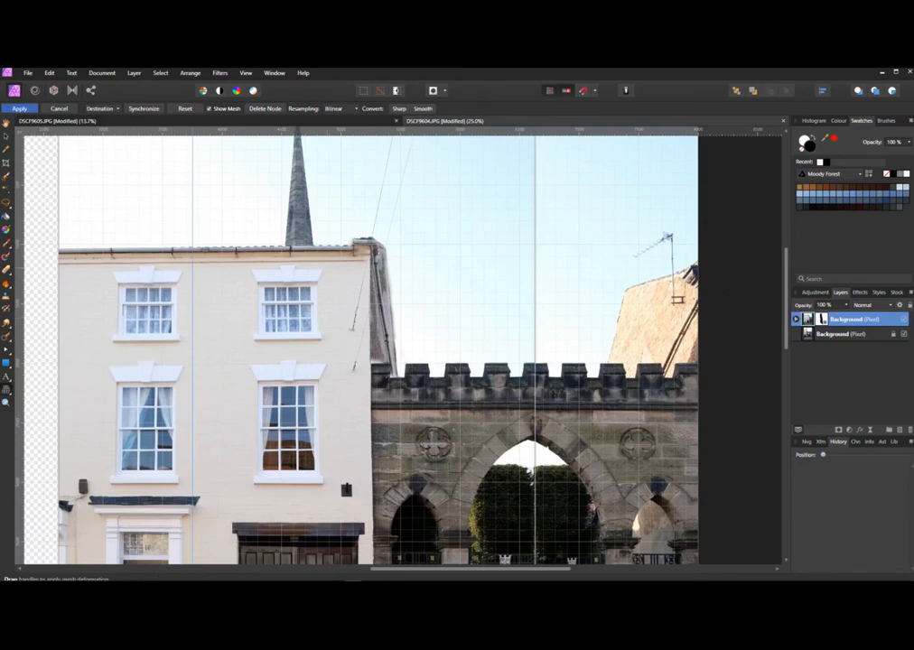
pyautogui.click(534, 242)
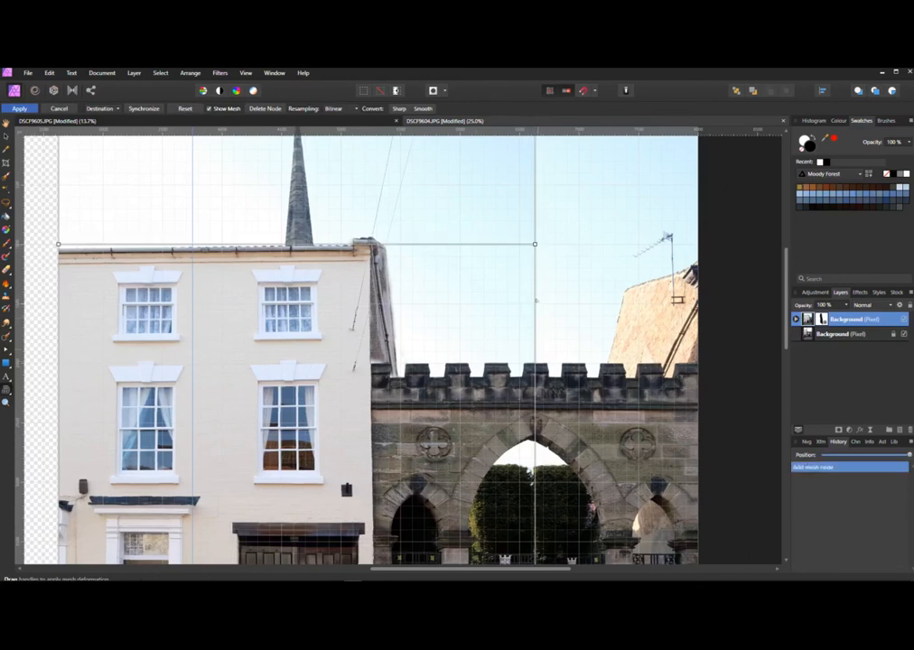
pyautogui.click(534, 302)
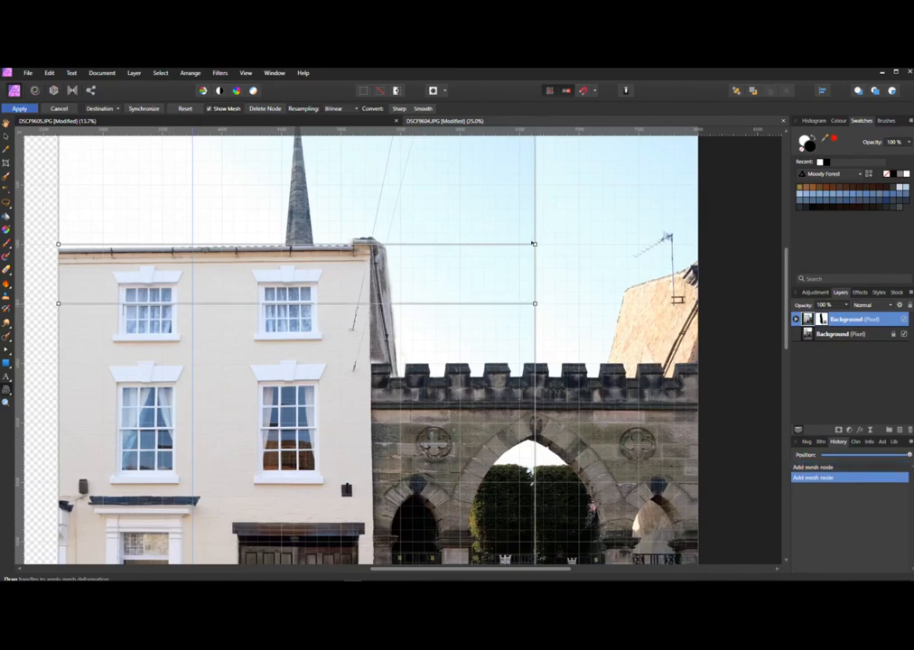
# Raise the roofline mesh nodes at both photo edges to align the gutter with the roof corner, and apply the mesh warp
pyautogui.moveTo(534, 244); pyautogui.dragTo(534, 235)
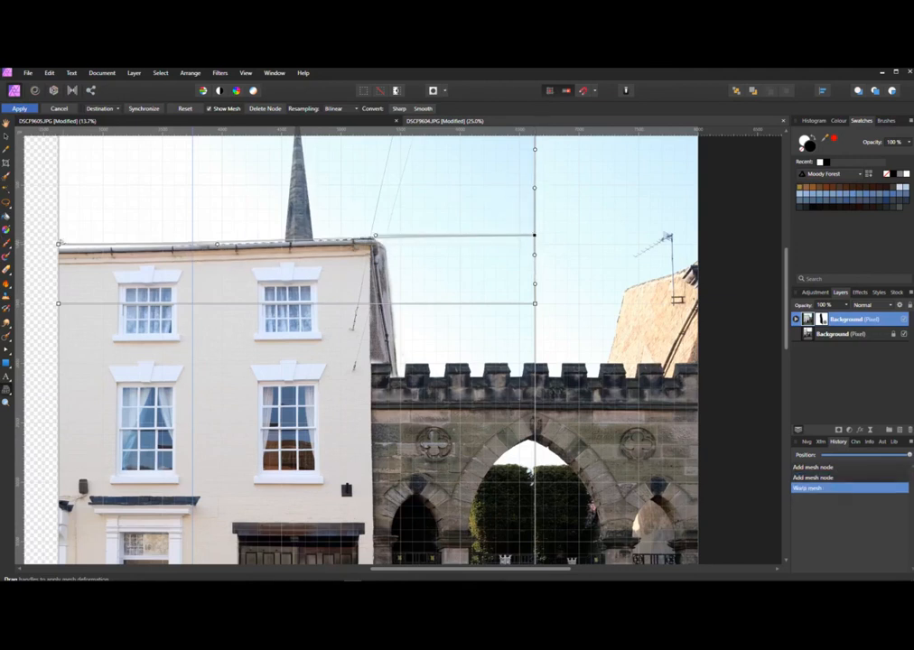
pyautogui.moveTo(58, 244); pyautogui.dragTo(58, 232)
pyautogui.click(534, 235)
pyautogui.moveTo(533, 234); pyautogui.dragTo(534, 239)
pyautogui.click(59, 232)
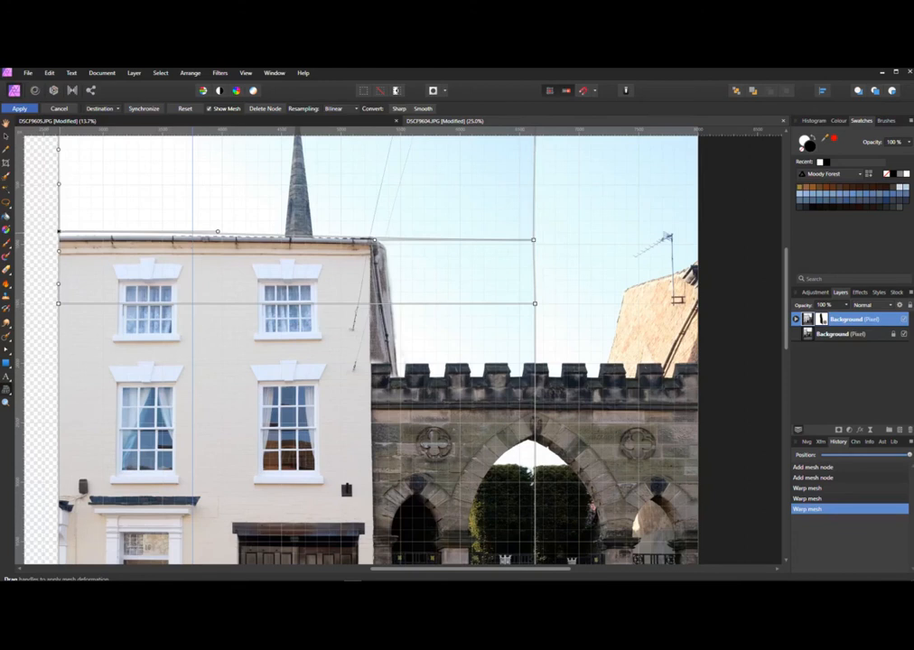
pyautogui.moveTo(58, 232); pyautogui.dragTo(58, 236)
pyautogui.click(19, 109)
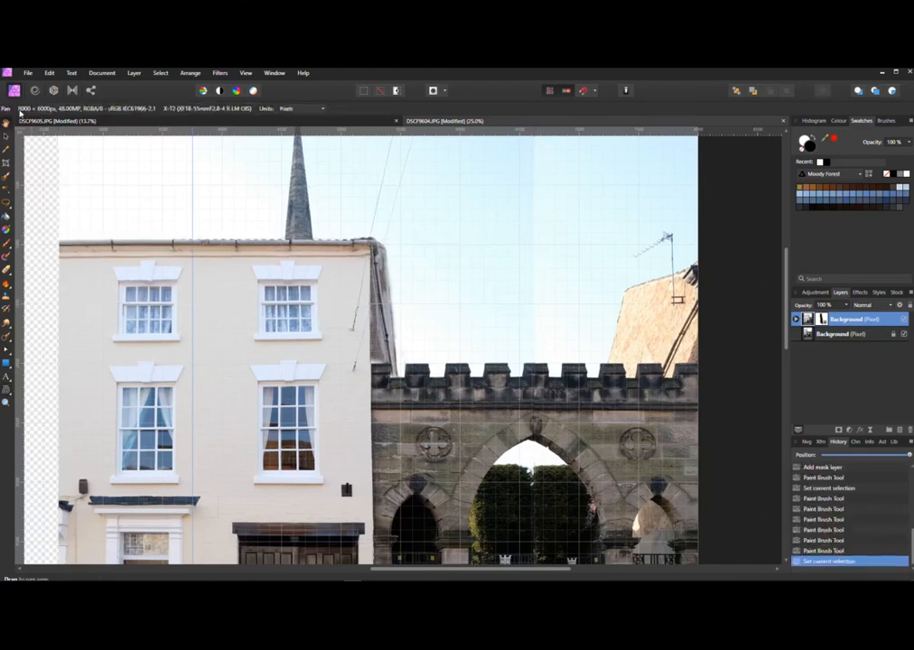
# Inpaint the faint wire in the sky above the cream house's roof corner with a 134 px Inpainting Brush on the current layer
pyautogui.press('alt')
pyautogui.click(6, 403)
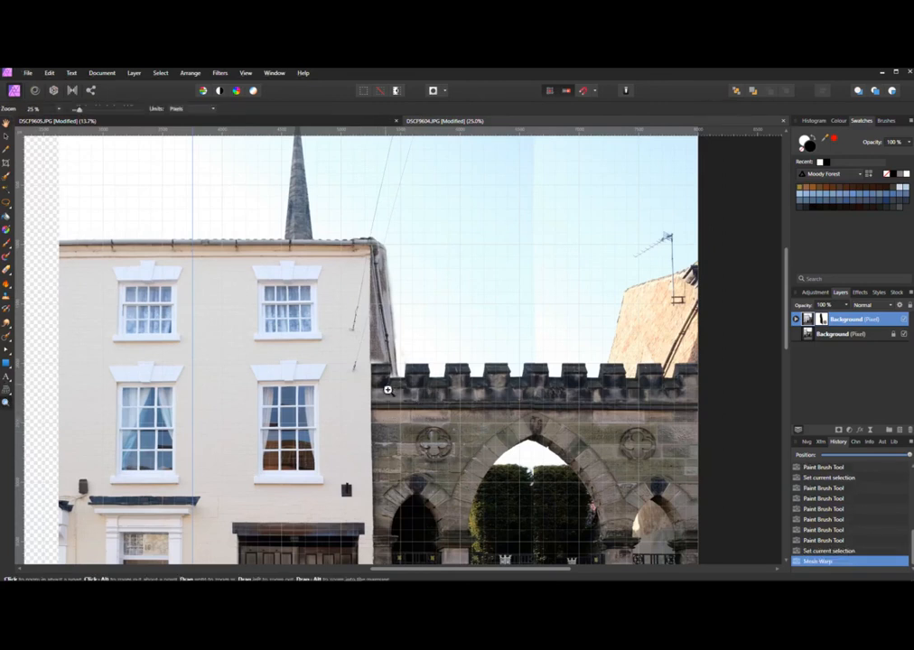
pyautogui.keyDown('alt'); pyautogui.click(387, 394); pyautogui.keyUp('alt')
pyautogui.keyDown('alt'); pyautogui.click(389, 394); pyautogui.keyUp('alt')
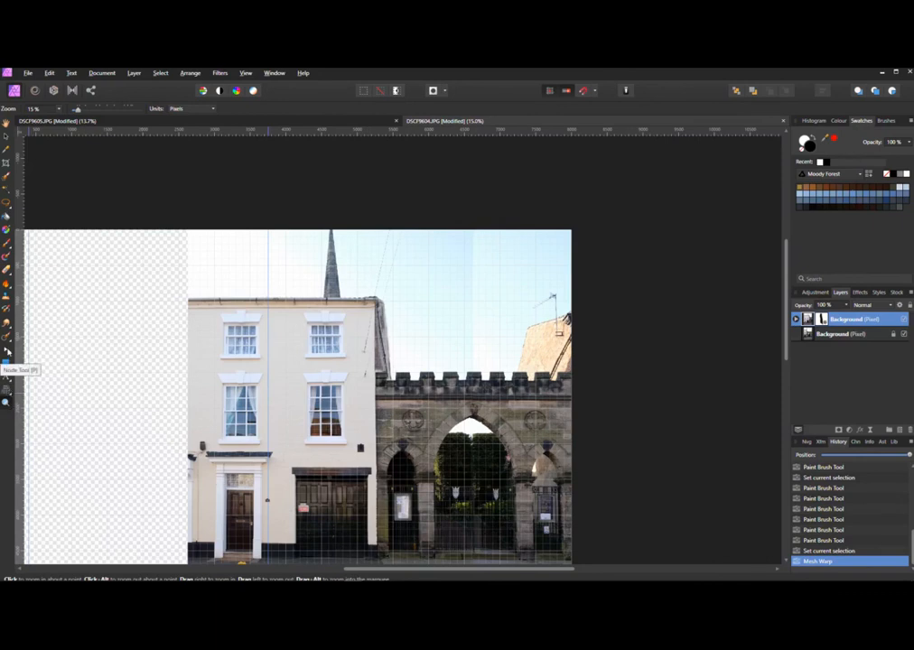
pyautogui.click(6, 271)
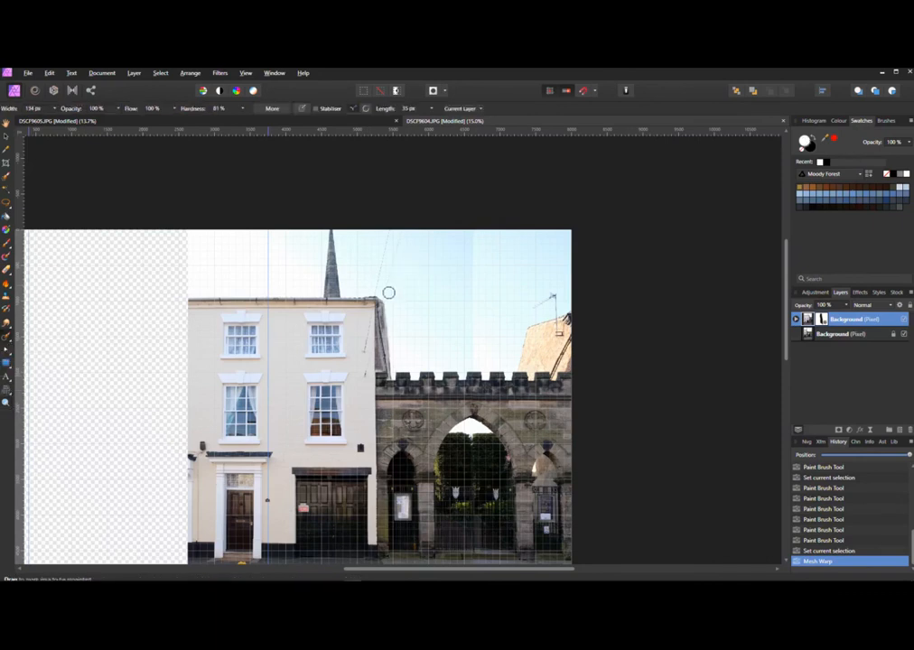
pyautogui.moveTo(386, 295); pyautogui.dragTo(402, 231)
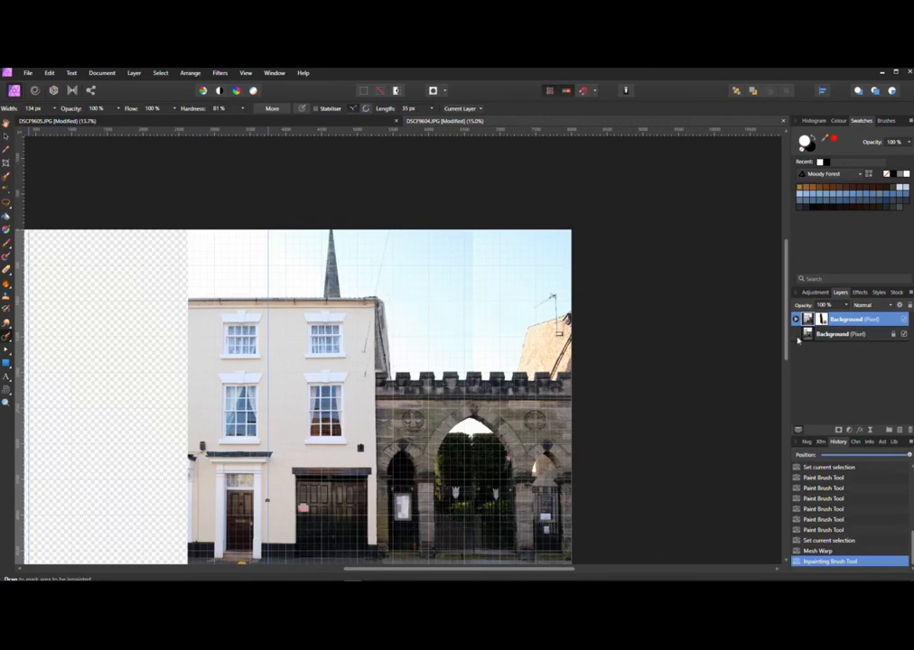
# Toggle the upper photo layer's visibility to compare the blended sky and roof corner with the photo beneath
pyautogui.click(905, 320)
pyautogui.click(904, 321)
pyautogui.click(904, 320)
pyautogui.click(904, 321)
pyautogui.click(904, 321)
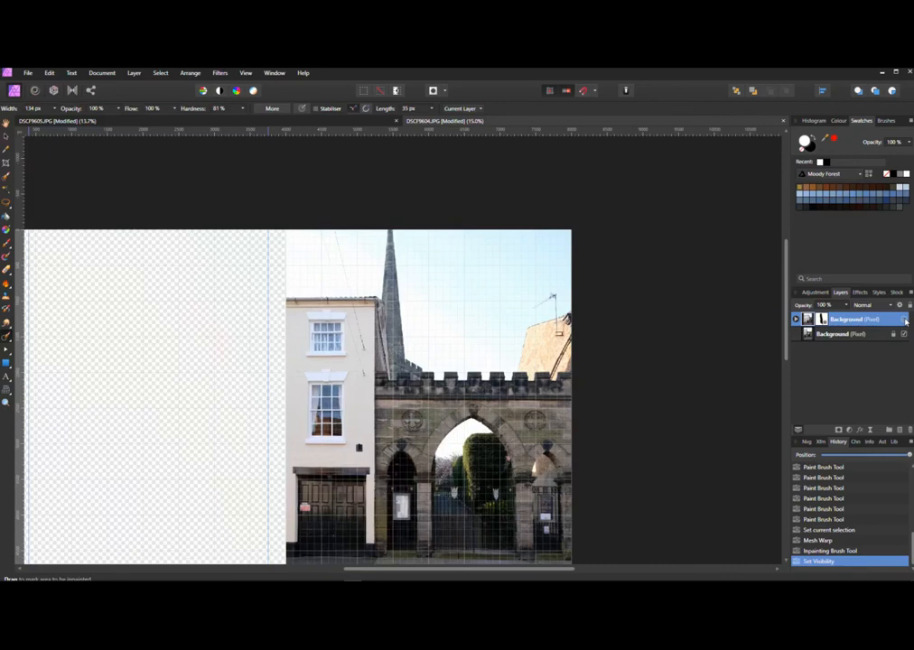
pyautogui.click(904, 321)
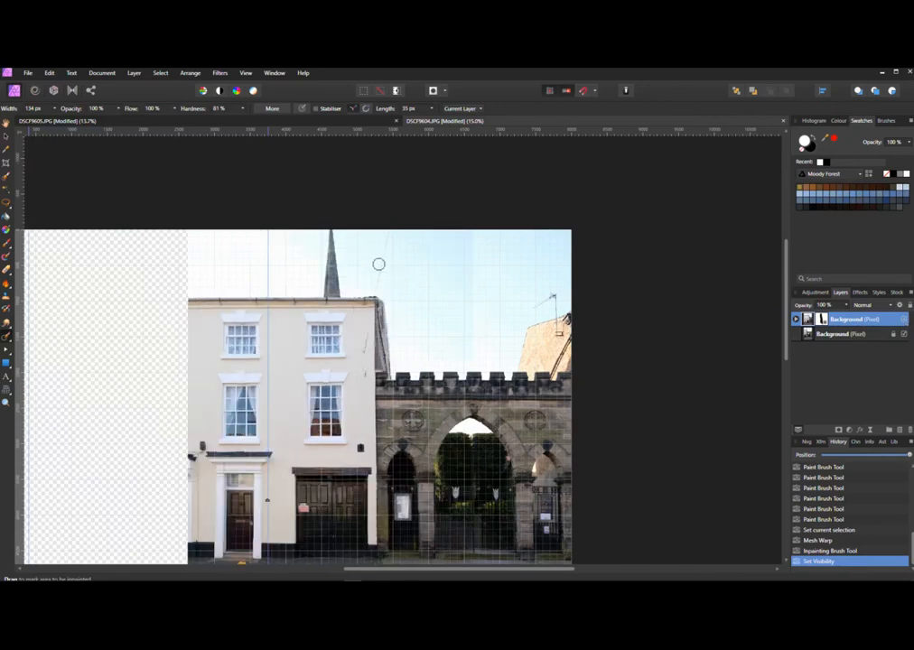